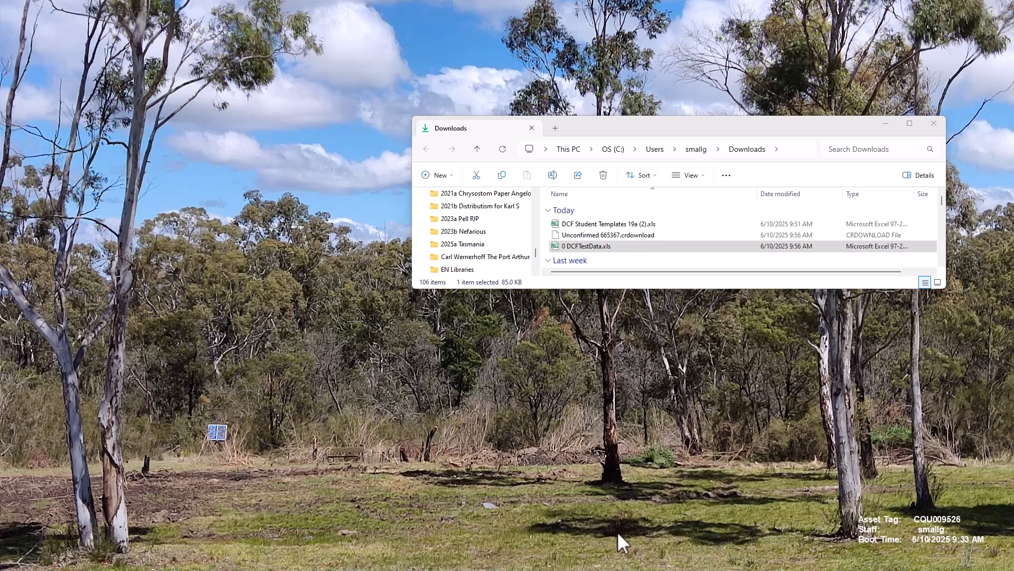
# Open the 0 DCFTestData.xls workbook from Downloads and resize its window.
pyautogui.click(556, 250)
pyautogui.moveTo(727, 570); pyautogui.dragTo(557, 50)
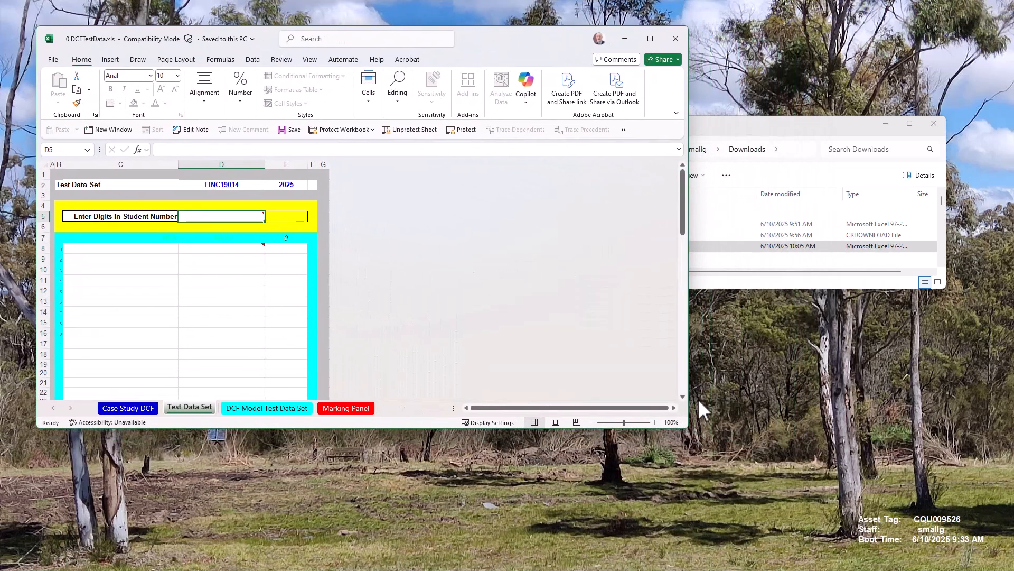
pyautogui.moveTo(682, 415); pyautogui.dragTo(603, 552)
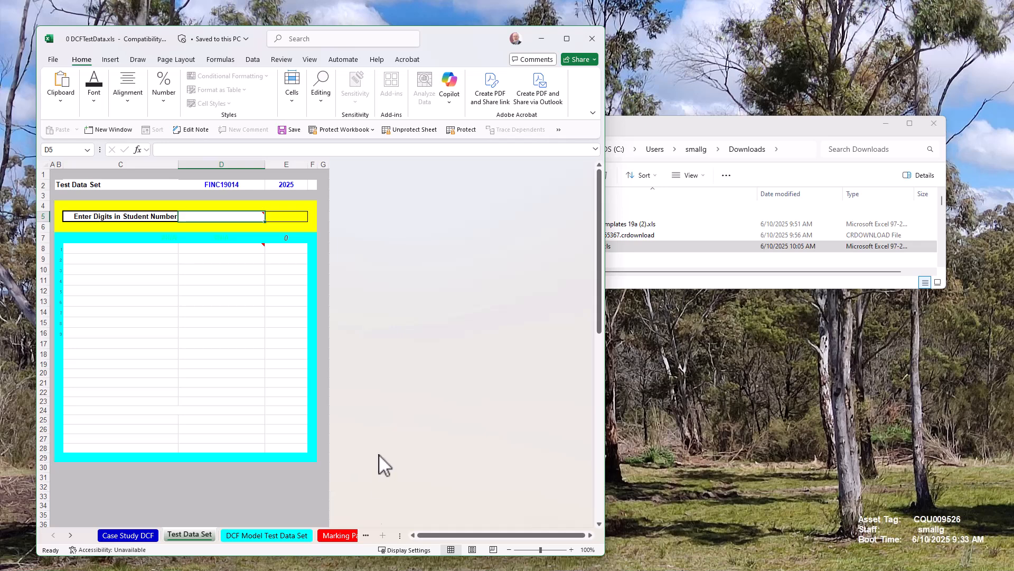
# Enter the student number in the student number cell of the Test Data Set sheet.
pyautogui.moveTo(210, 216)
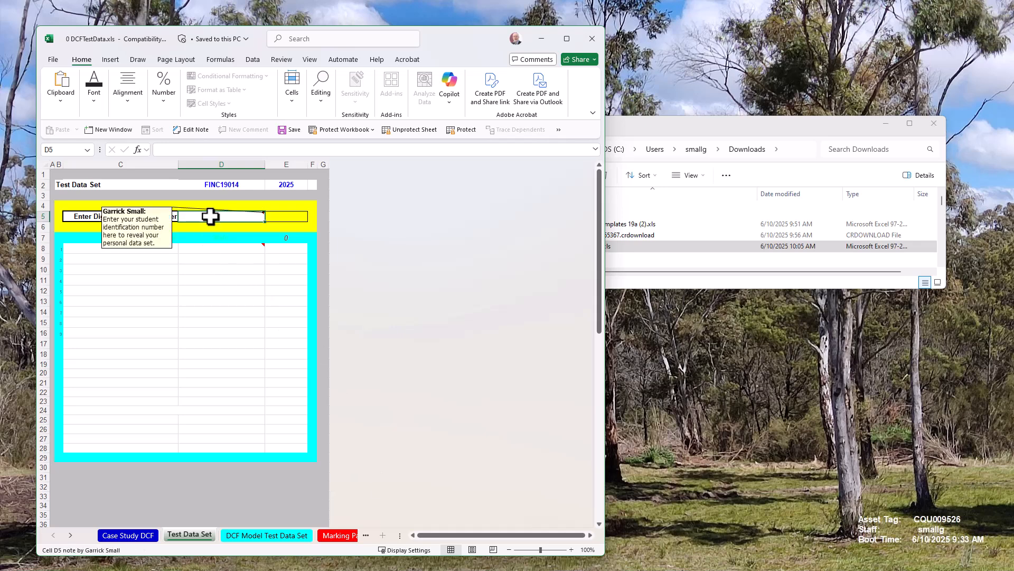
pyautogui.write('1234567')
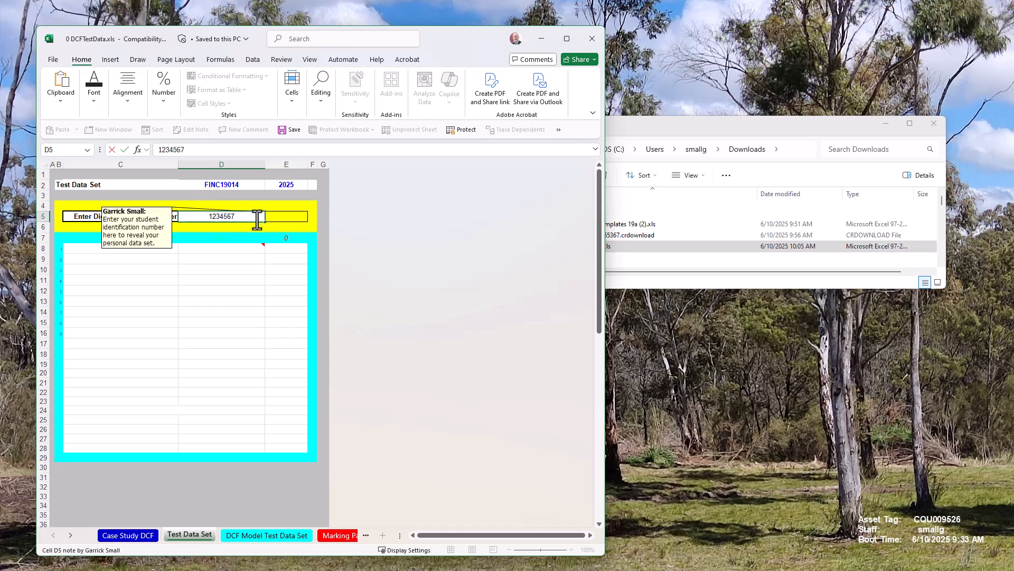
pyautogui.press('Return')
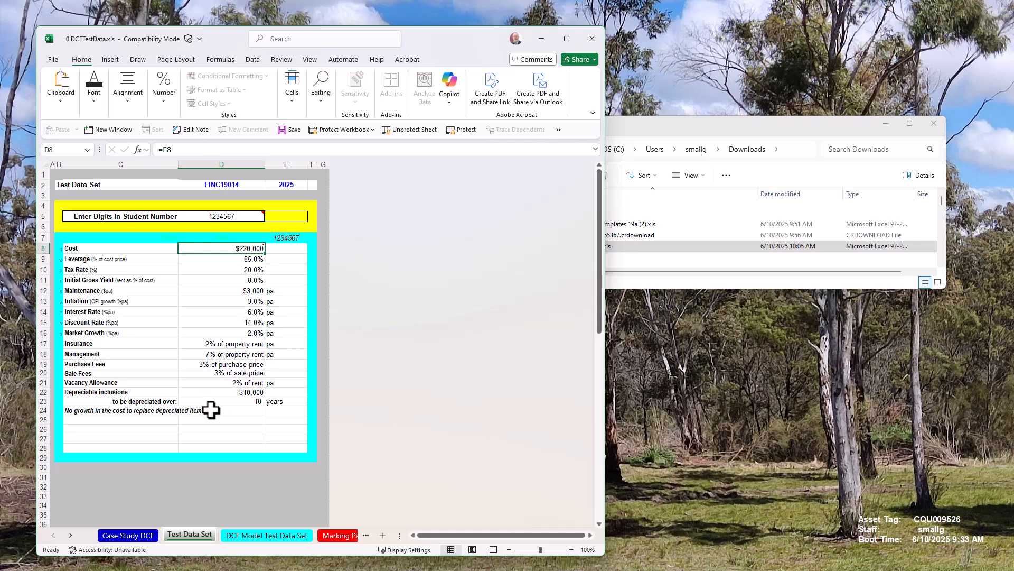
# Paste the DCF assignment model into cell A1 of the DCF Model Test Data Set sheet at 202% zoom.
pyautogui.click(268, 535)
pyautogui.click(198, 534)
pyautogui.click(275, 534)
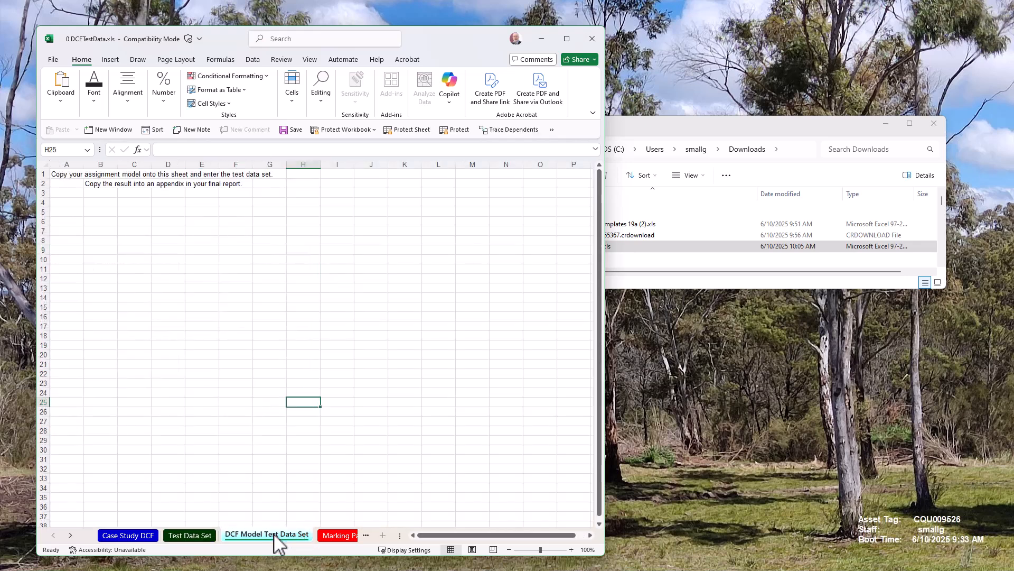
pyautogui.click(590, 535)
pyautogui.click(590, 535)
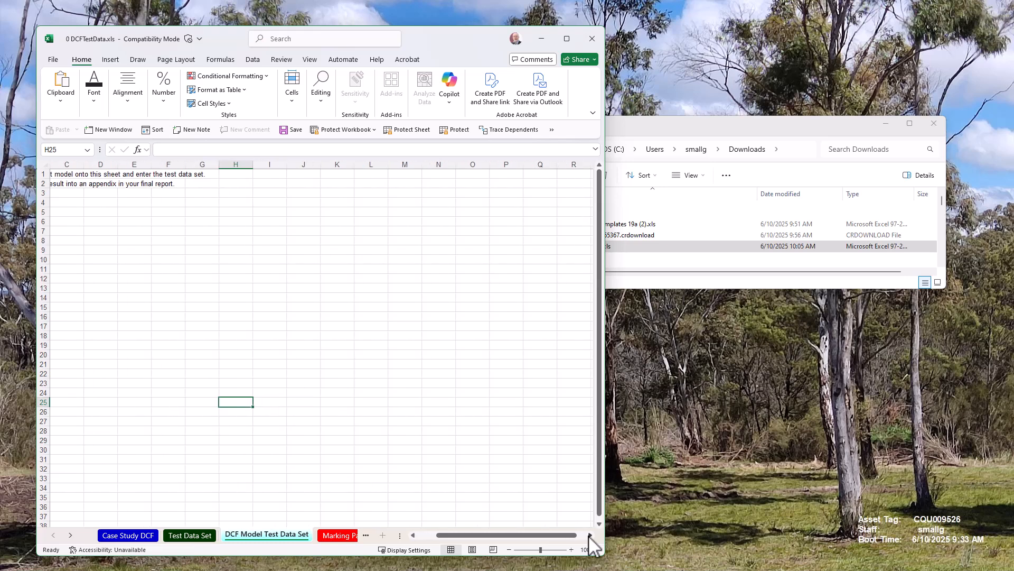
pyautogui.moveTo(567, 534); pyautogui.dragTo(550, 550)
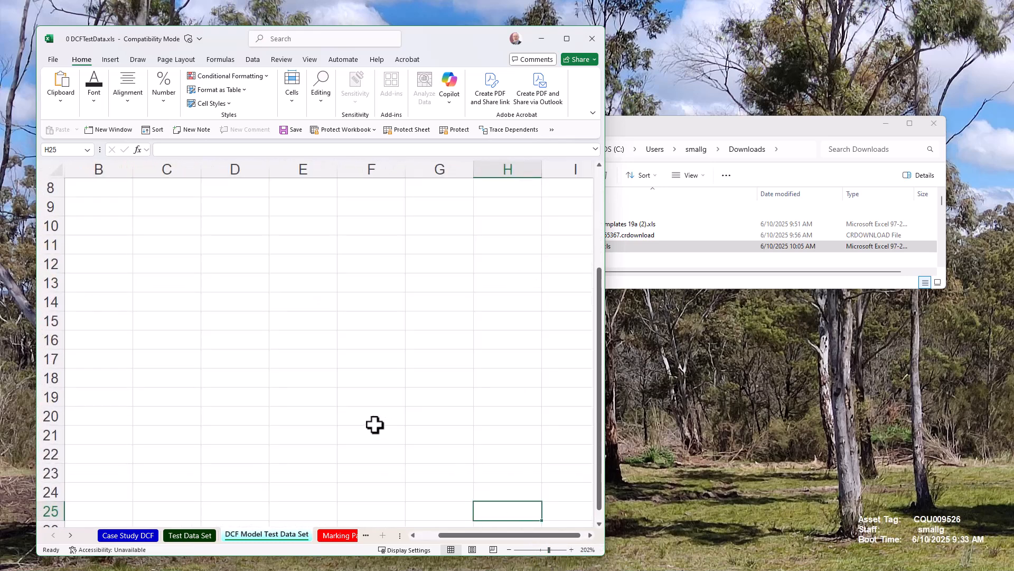
pyautogui.moveTo(483, 534); pyautogui.dragTo(414, 539)
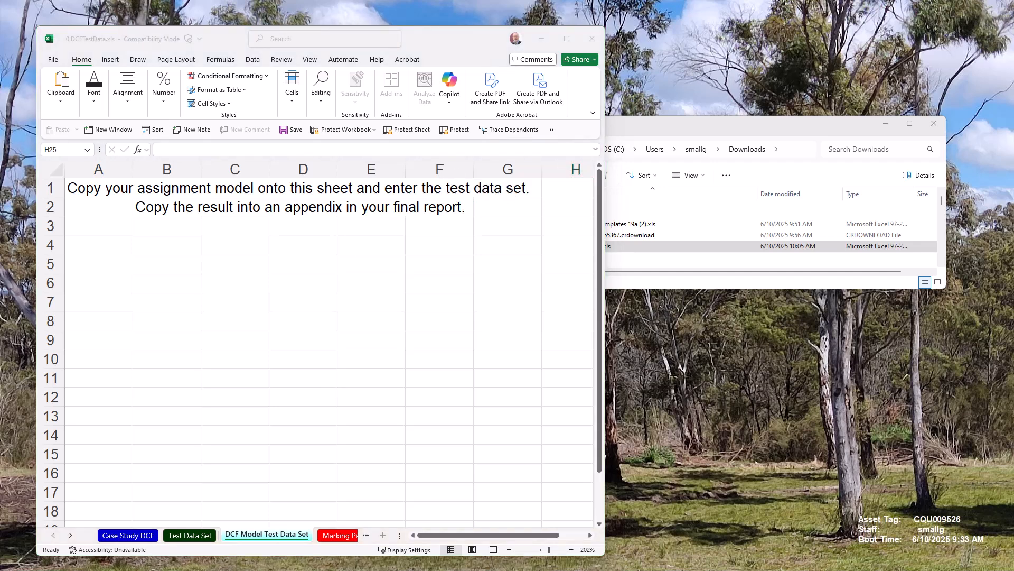
pyautogui.hotkey('ctrl', 'c')
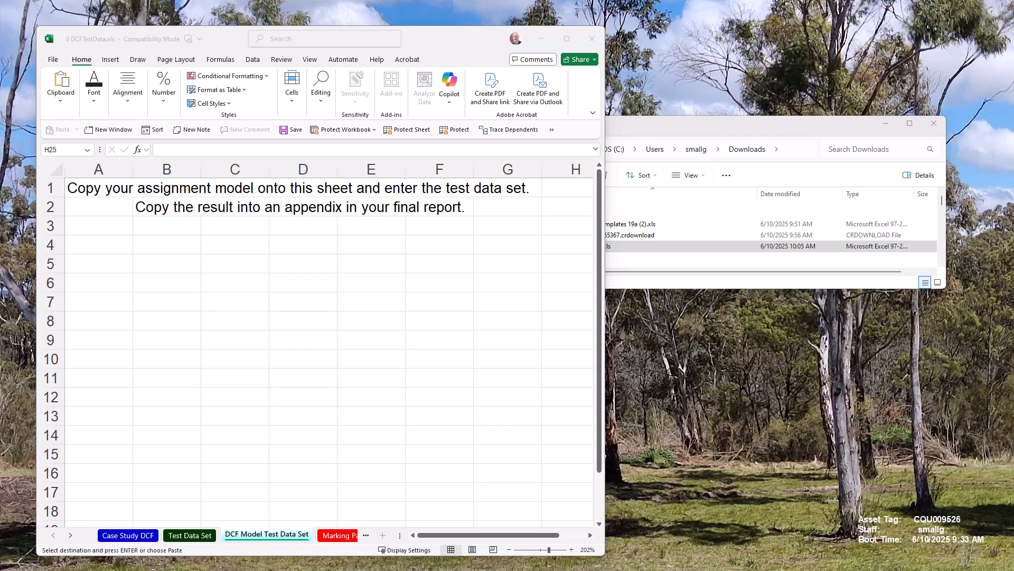
pyautogui.click(88, 193)
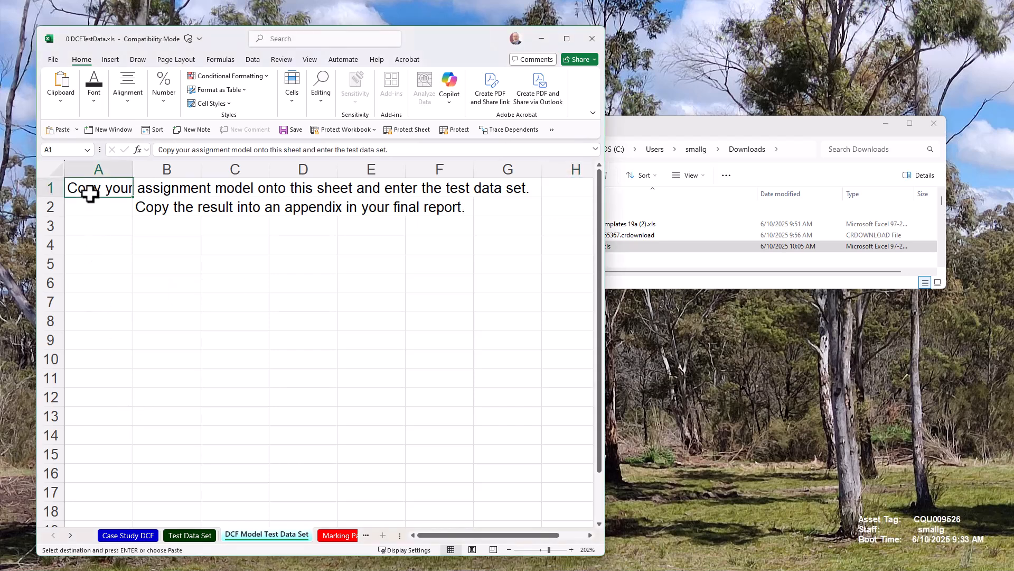
pyautogui.hotkey('ctrl', 'v')
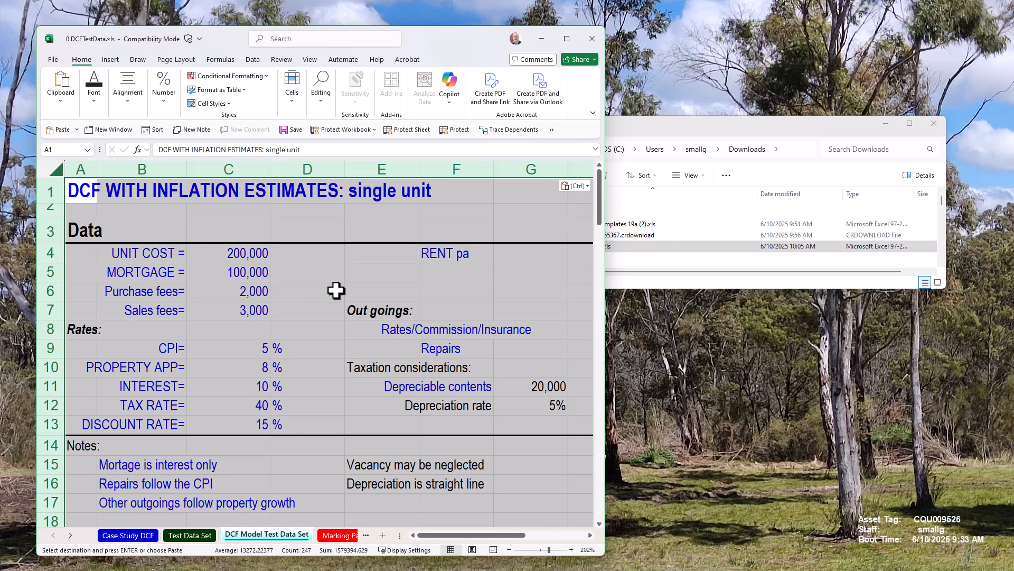
# Clear the pasted model's input values in C4:C13 and H4:H13.
pyautogui.moveTo(604, 555); pyautogui.dragTo(824, 550)
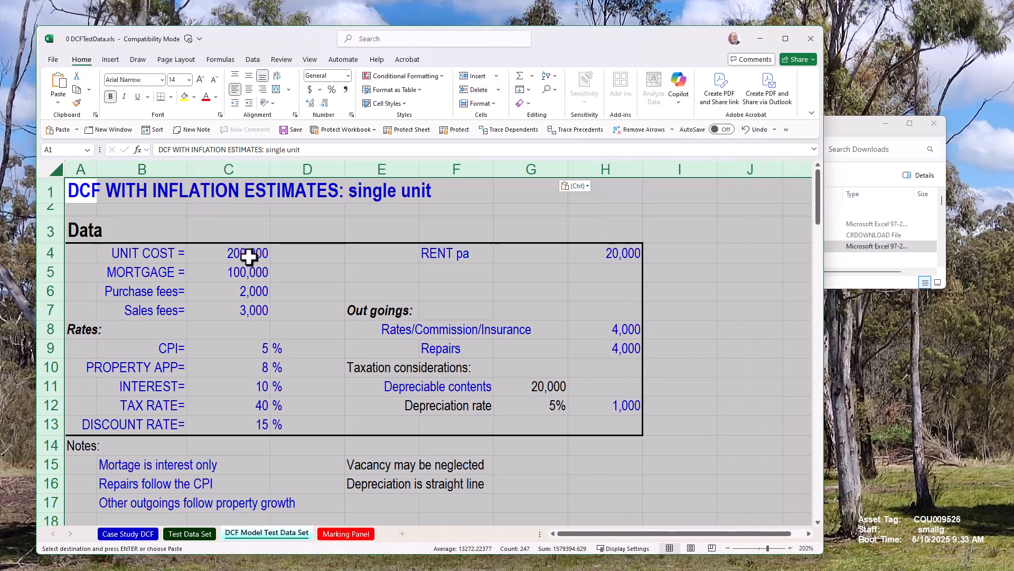
pyautogui.moveTo(247, 253); pyautogui.dragTo(239, 422)
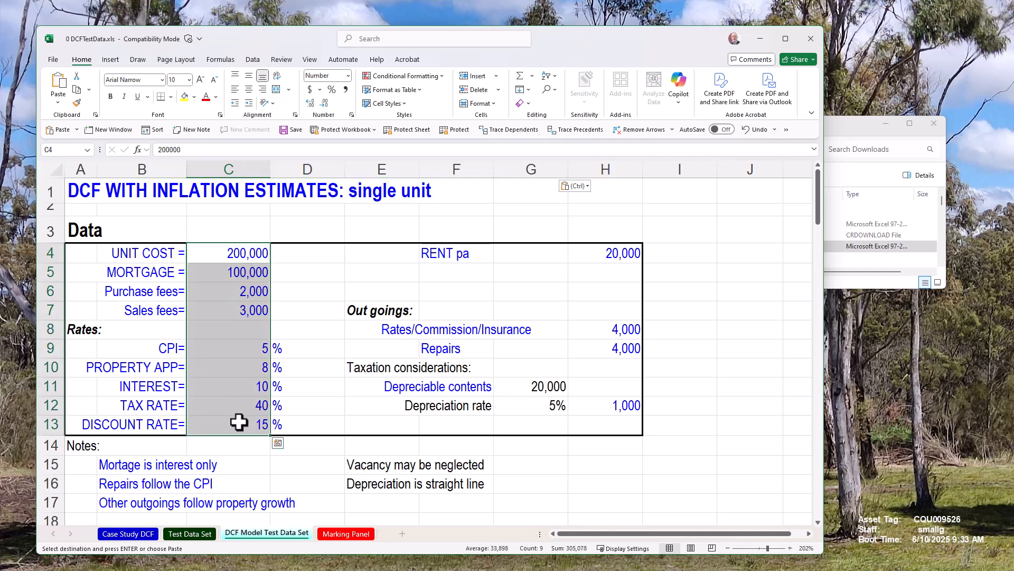
pyautogui.press('Delete')
pyautogui.moveTo(602, 257); pyautogui.dragTo(620, 419)
pyautogui.press('Delete')
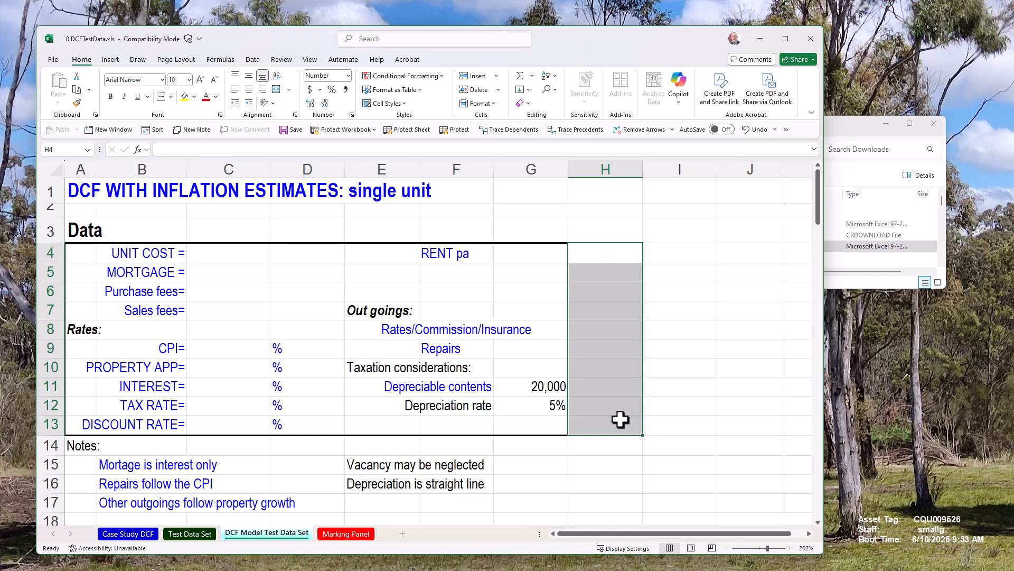
# Link the UNIT COST cell C4 to the Cost value on the Test Data Set sheet.
pyautogui.click(210, 254)
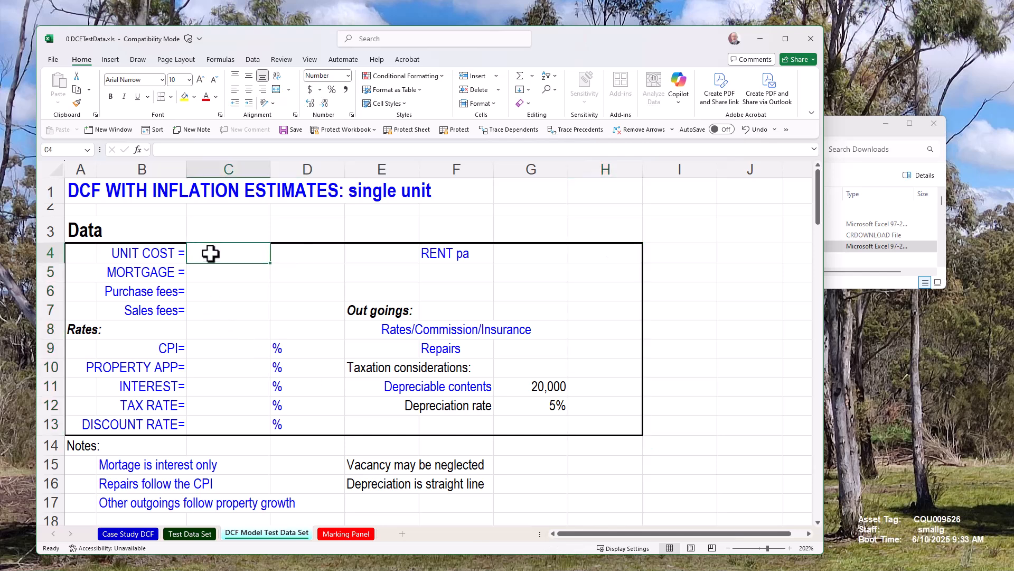
pyautogui.write('=')
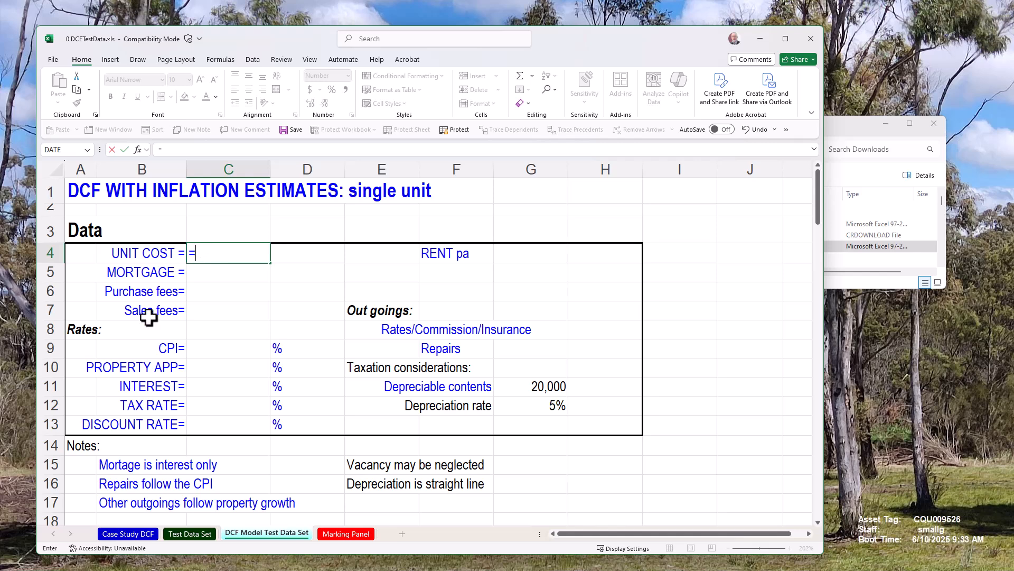
pyautogui.click(175, 532)
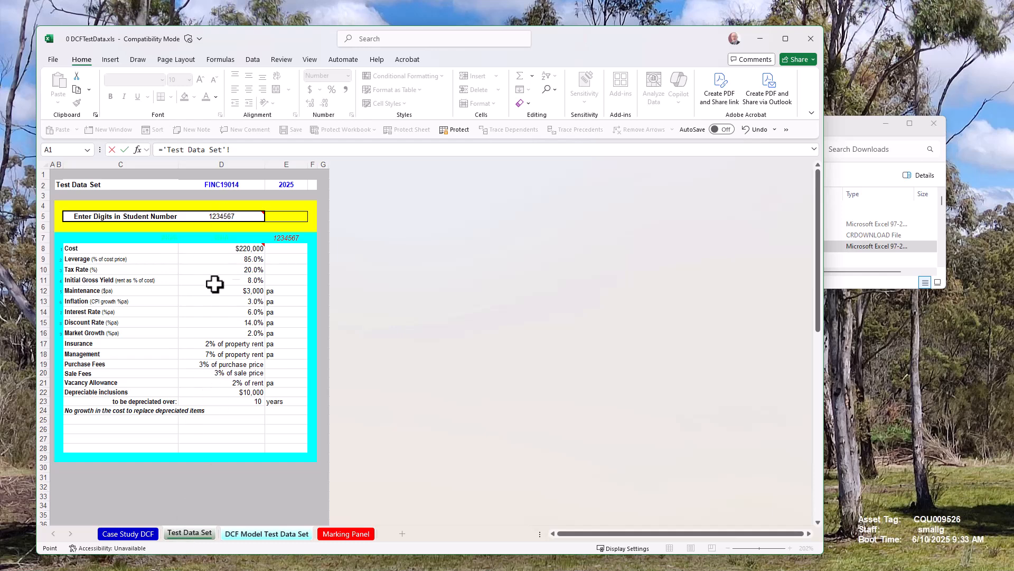
pyautogui.click(222, 248)
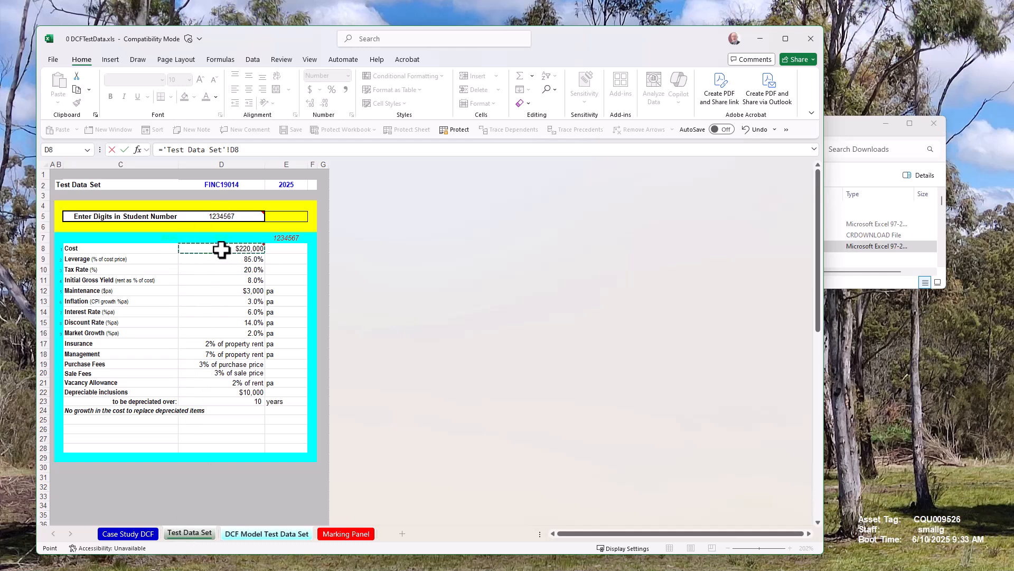
pyautogui.press('Return')
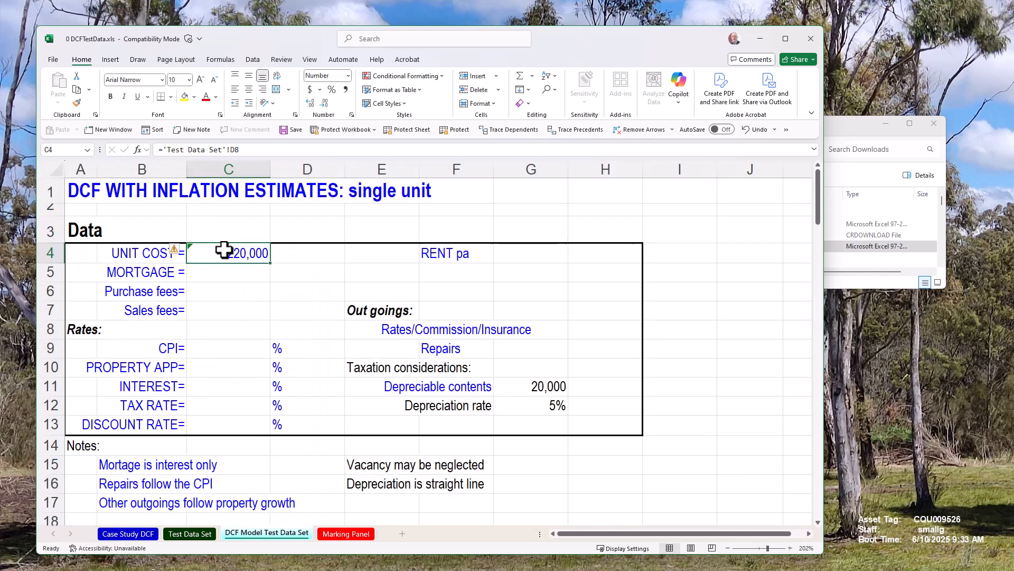
# Link the CPI cell C9 to the Inflation value on the Test Data Set sheet.
pyautogui.click(245, 272)
pyautogui.click(236, 294)
pyautogui.click(231, 324)
pyautogui.click(235, 380)
pyautogui.moveTo(237, 410); pyautogui.dragTo(237, 417)
pyautogui.click(230, 350)
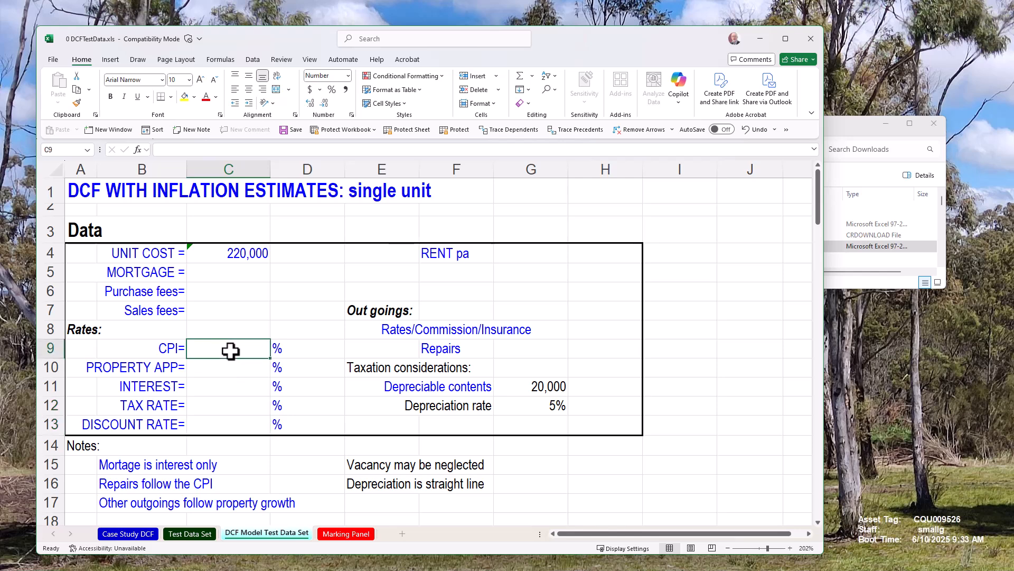
pyautogui.write('=')
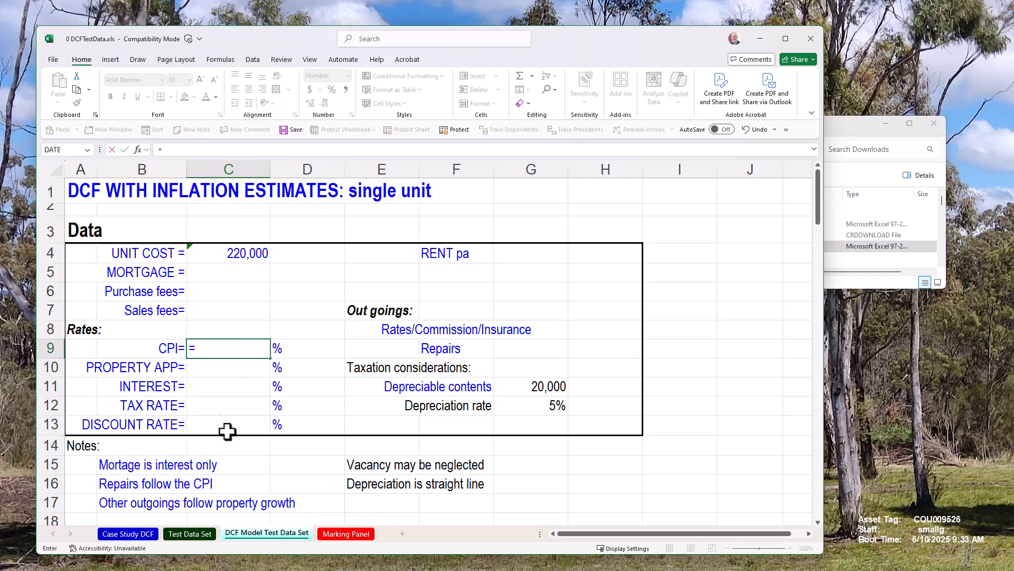
pyautogui.click(173, 534)
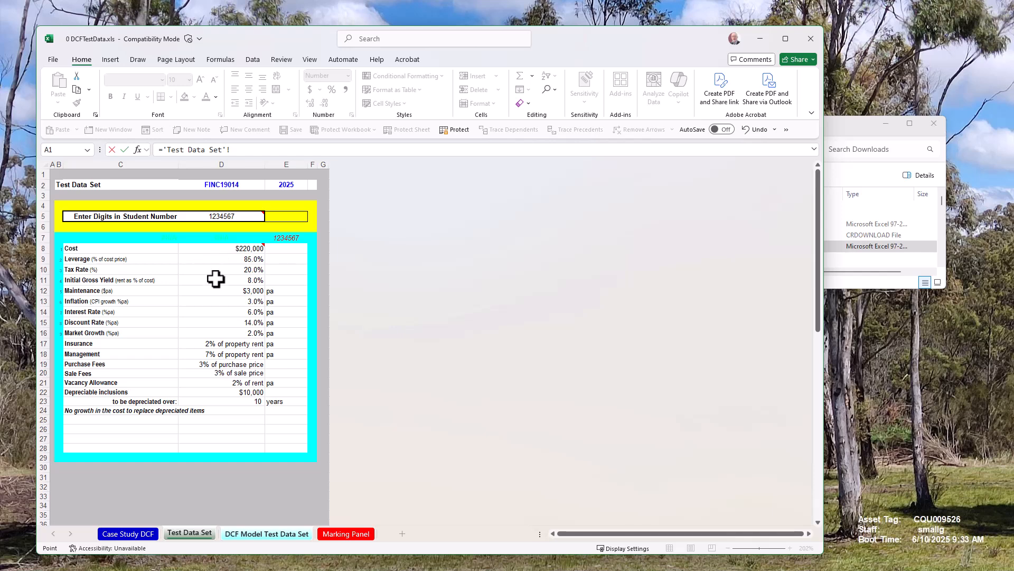
pyautogui.click(222, 299)
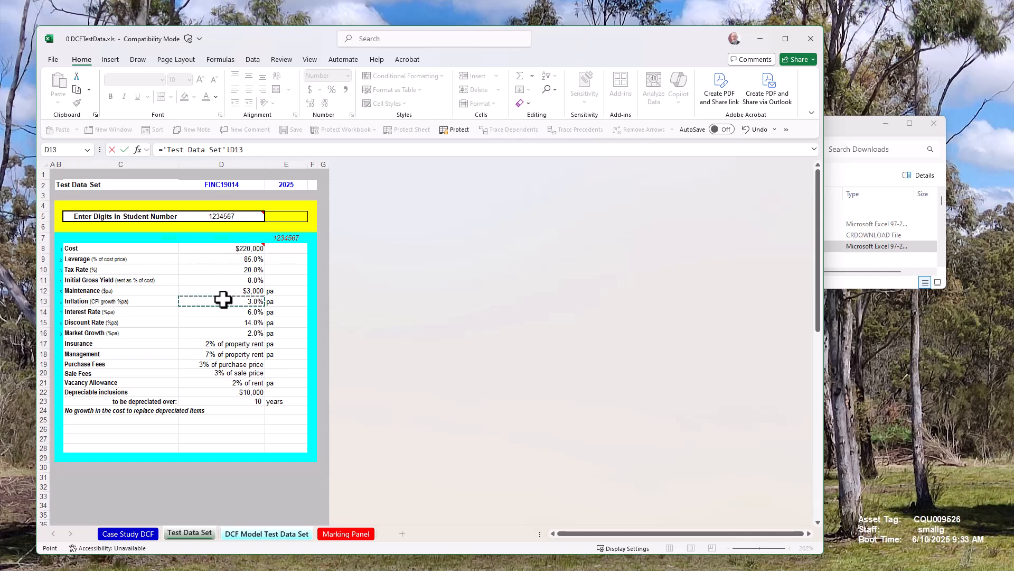
pyautogui.press('Return')
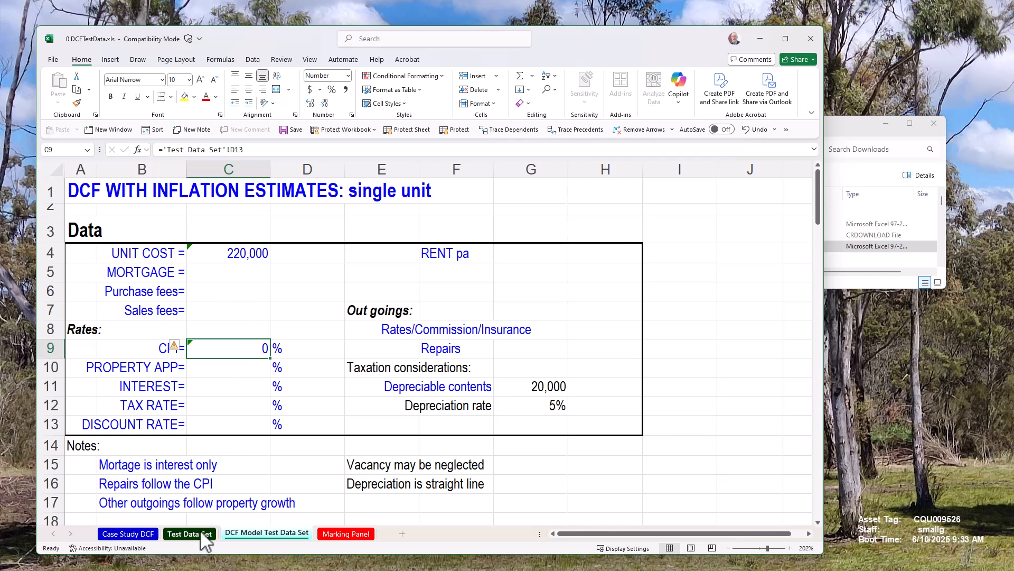
# Re-link the CPI cell to the Test Data Set Inflation value and format it as a percentage.
pyautogui.write('=')
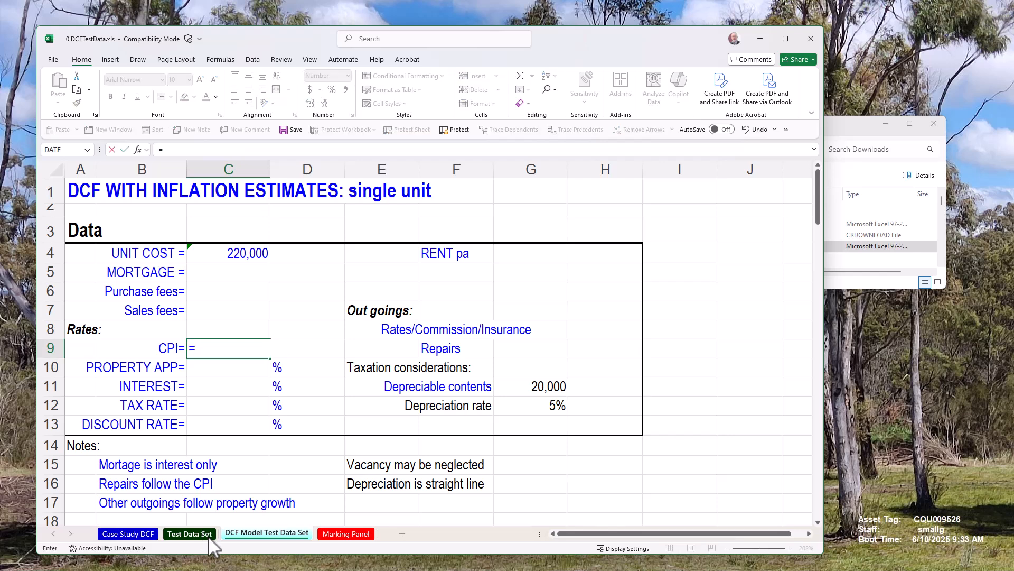
pyautogui.click(209, 536)
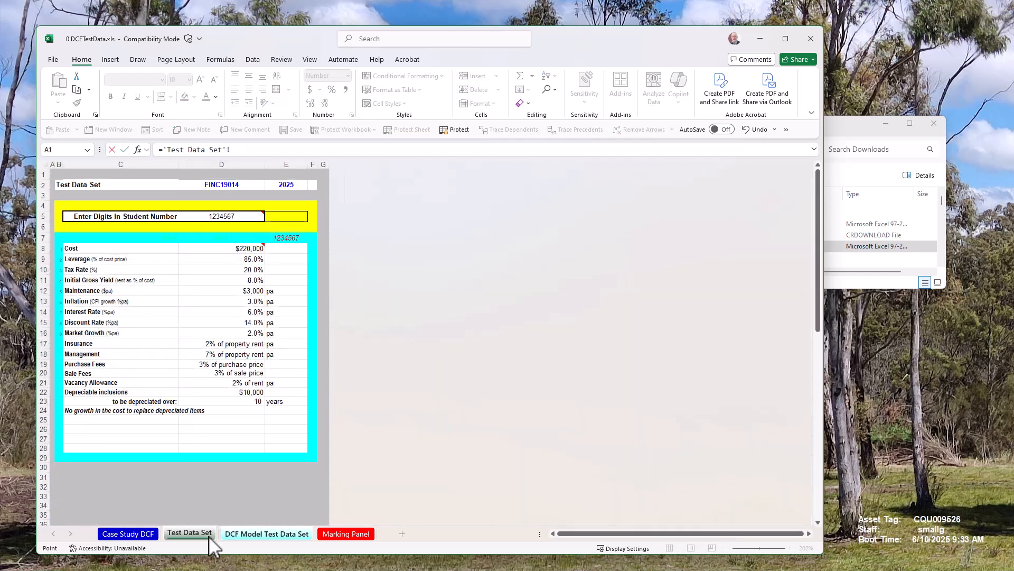
pyautogui.click(225, 300)
pyautogui.press('Return')
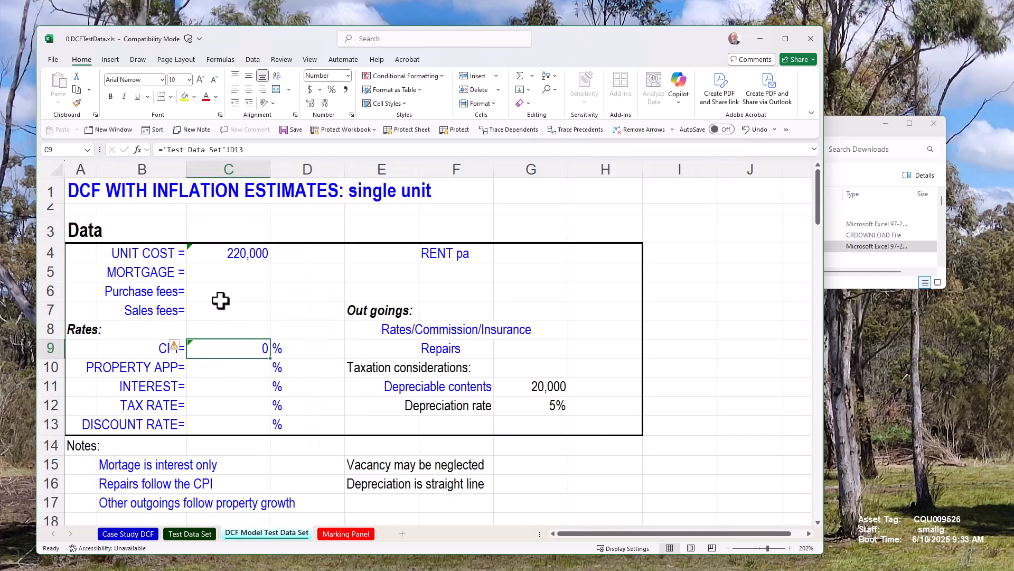
pyautogui.click(332, 90)
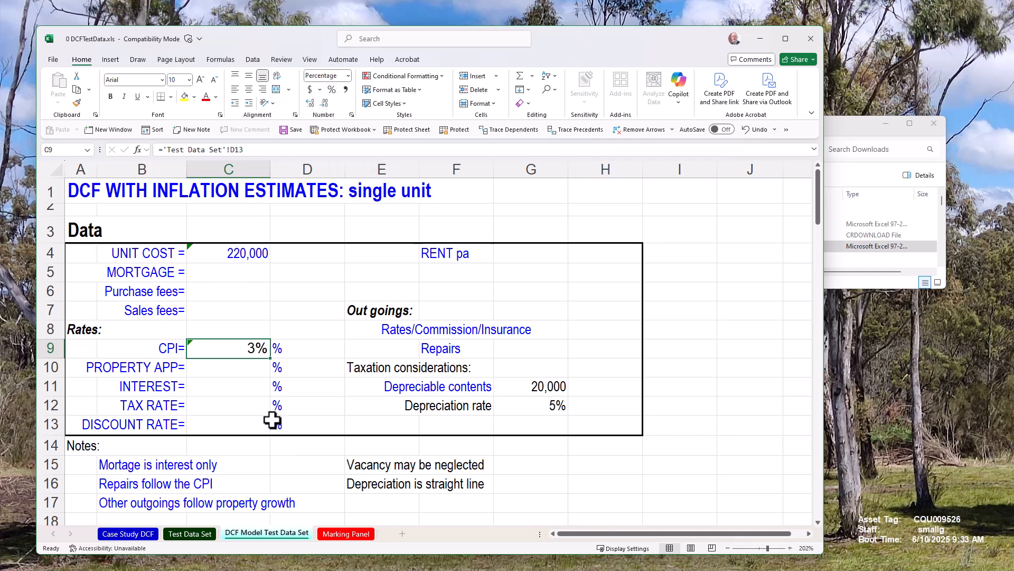
# Compare the model's remaining input cells with the values on the Test Data Set sheet.
pyautogui.moveTo(249, 252); pyautogui.dragTo(245, 426)
pyautogui.moveTo(599, 256); pyautogui.dragTo(613, 427)
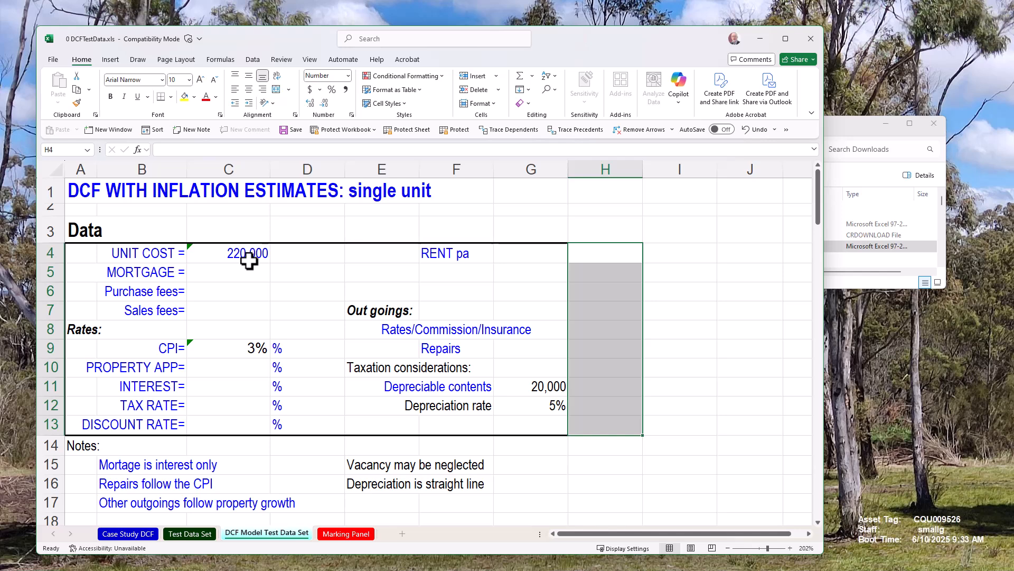
pyautogui.click(200, 534)
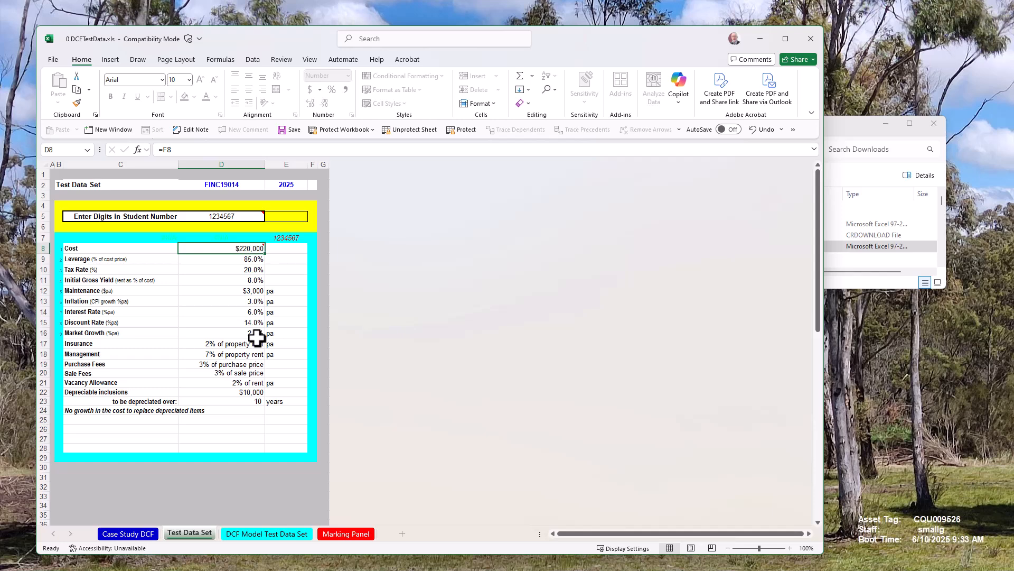
pyautogui.click(268, 535)
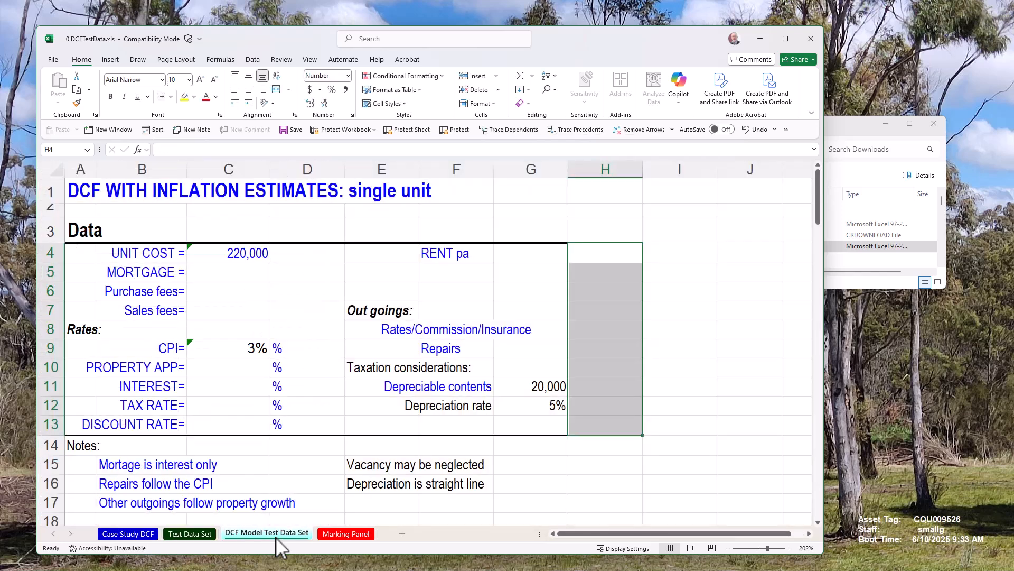
pyautogui.click(260, 310)
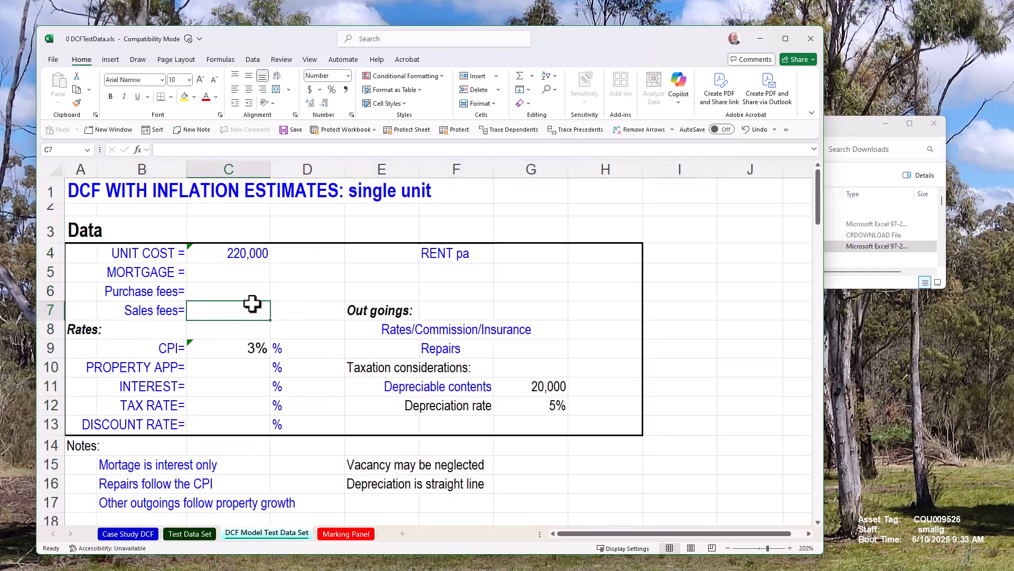
pyautogui.scroll(-4, 251, 366)
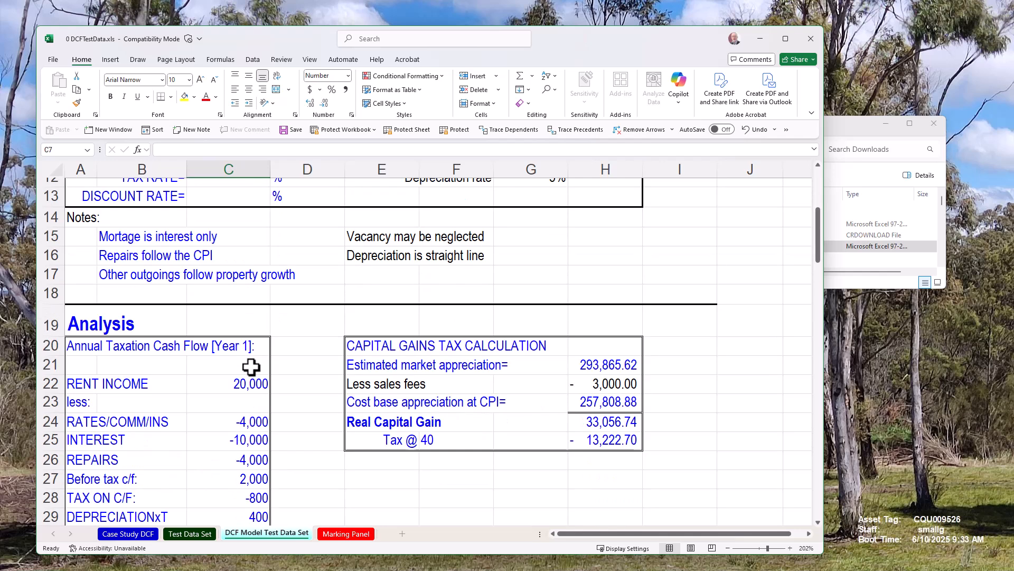
pyautogui.scroll(4, 251, 366)
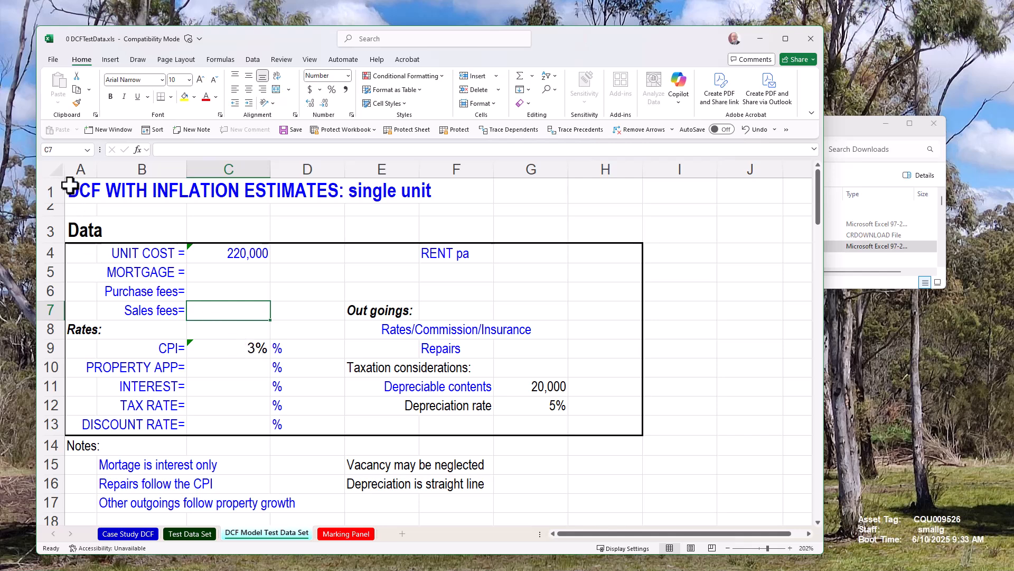
# Copy the entire DCF model from the DCF Model Test Data Set sheet and paste it into A1 of the Case Study DCF sheet.
pyautogui.scroll(-10, 289, 361)
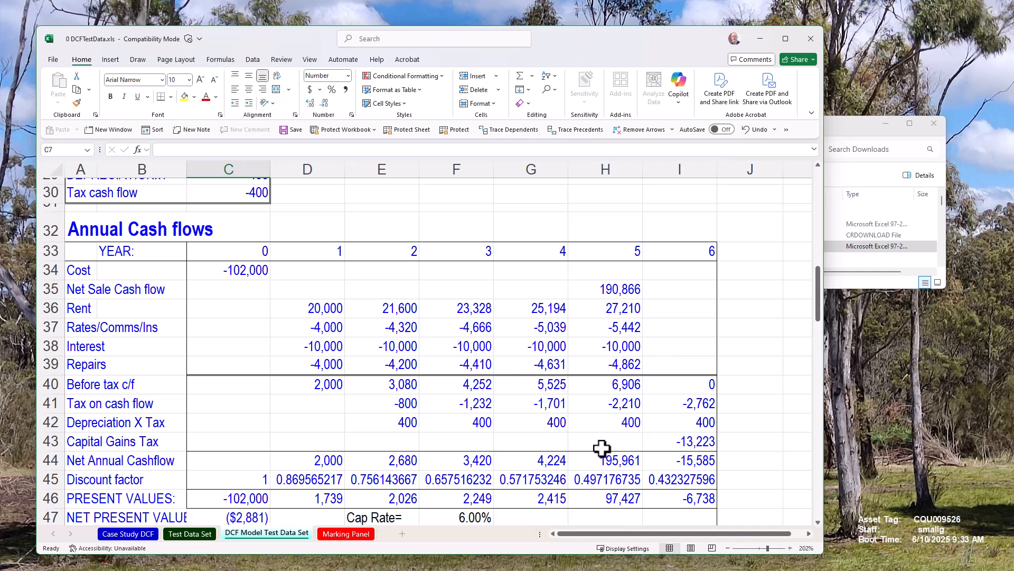
pyautogui.scroll(-2, 602, 448)
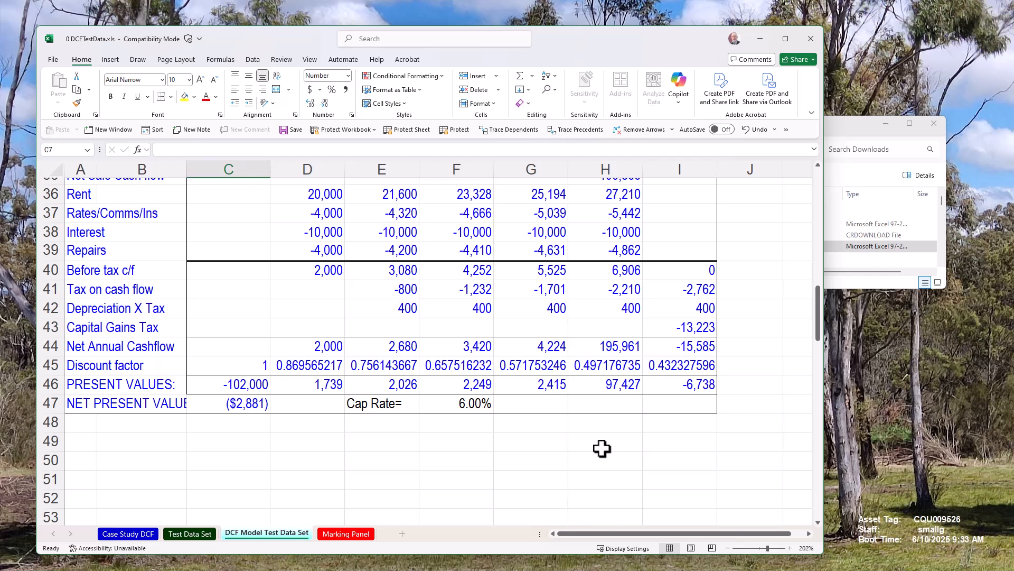
pyautogui.scroll(2, 602, 448)
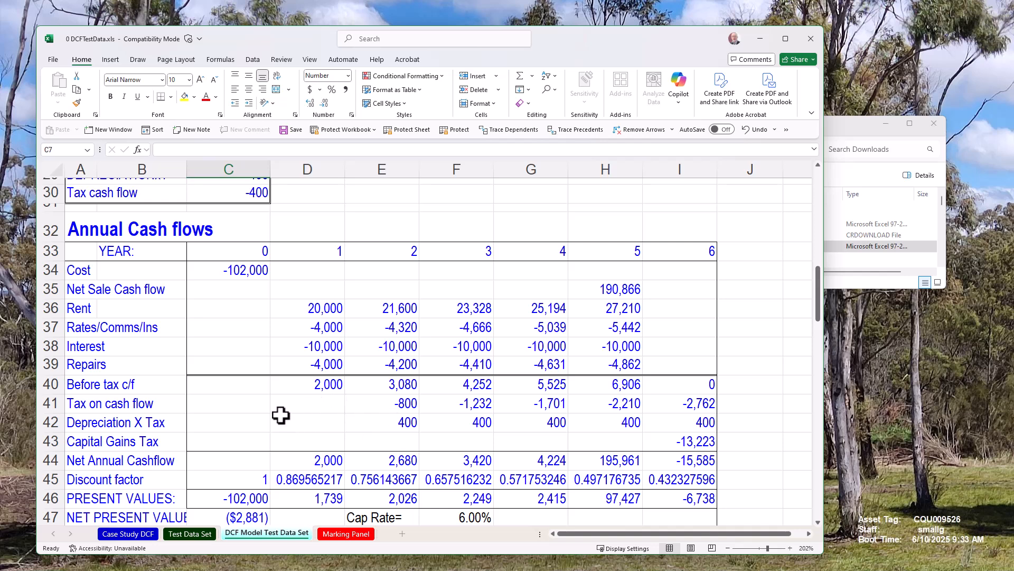
pyautogui.scroll(10, 279, 407)
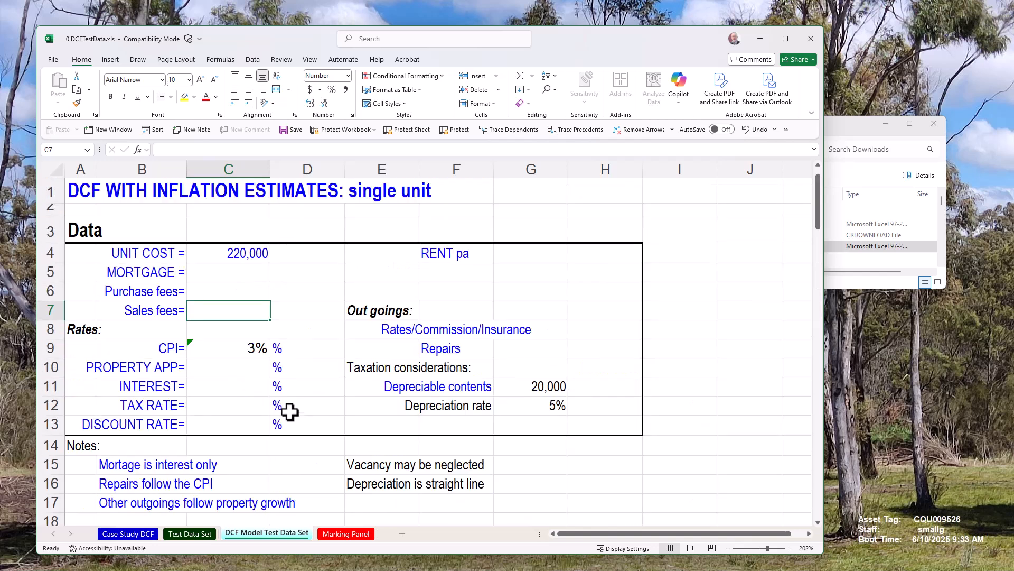
pyautogui.click(52, 167)
pyautogui.hotkey('ctrl', 'c')
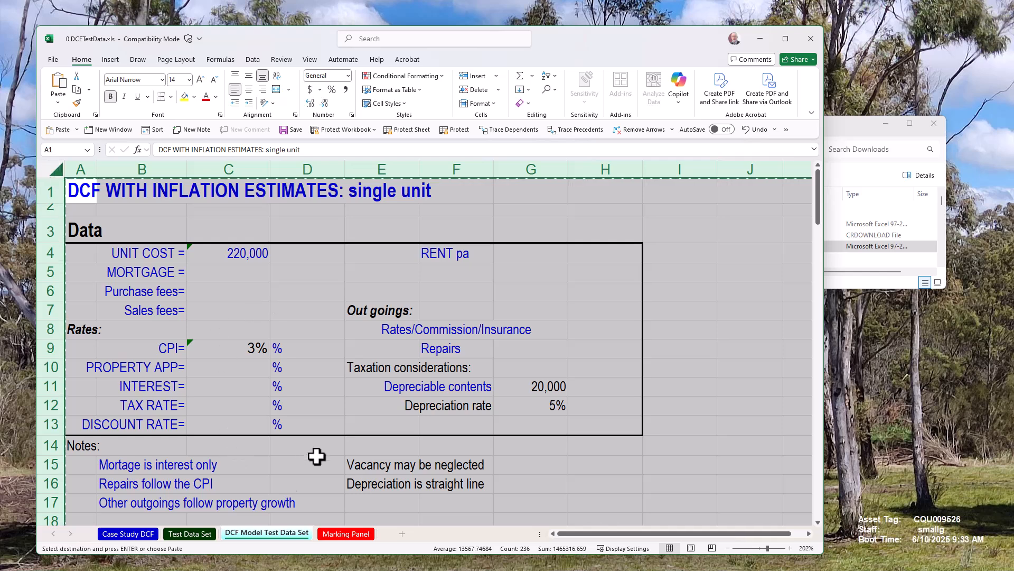
pyautogui.click(136, 533)
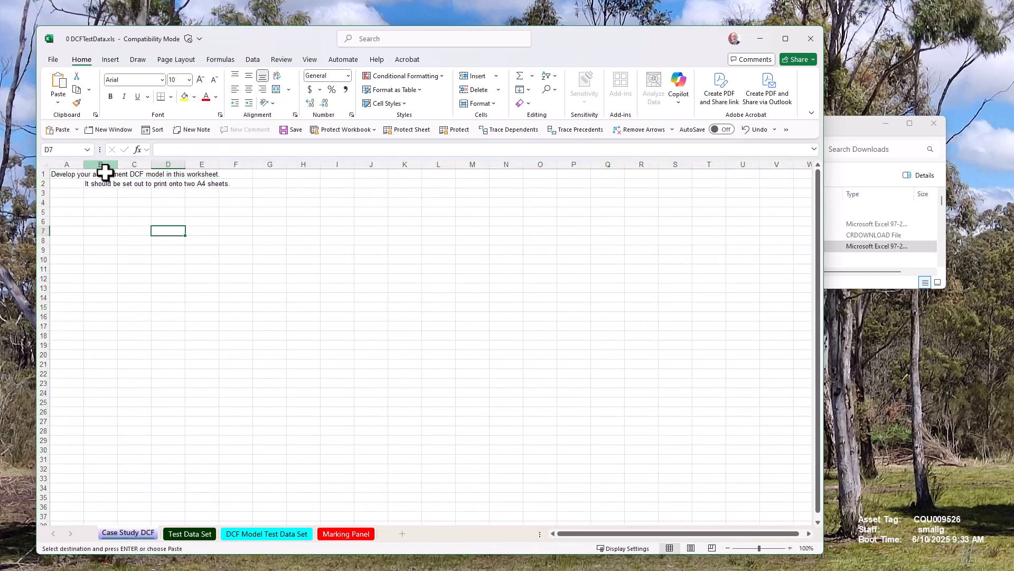
pyautogui.click(62, 174)
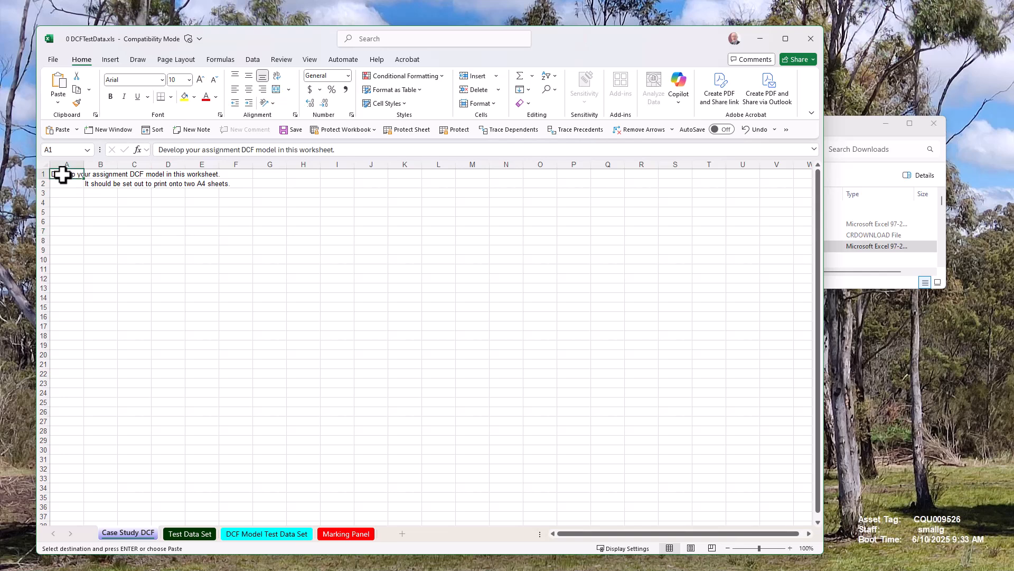
pyautogui.hotkey('ctrl', 'v')
# Replace the linked unit cost in C4 of the Case Study DCF sheet with 1222202.
pyautogui.click(134, 214)
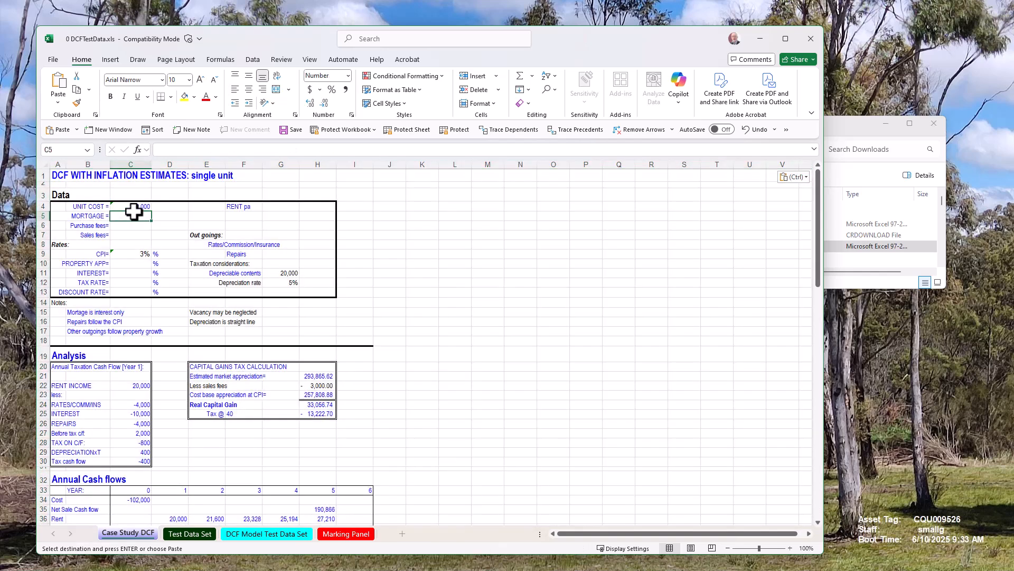
pyautogui.moveTo(135, 205); pyautogui.dragTo(145, 254)
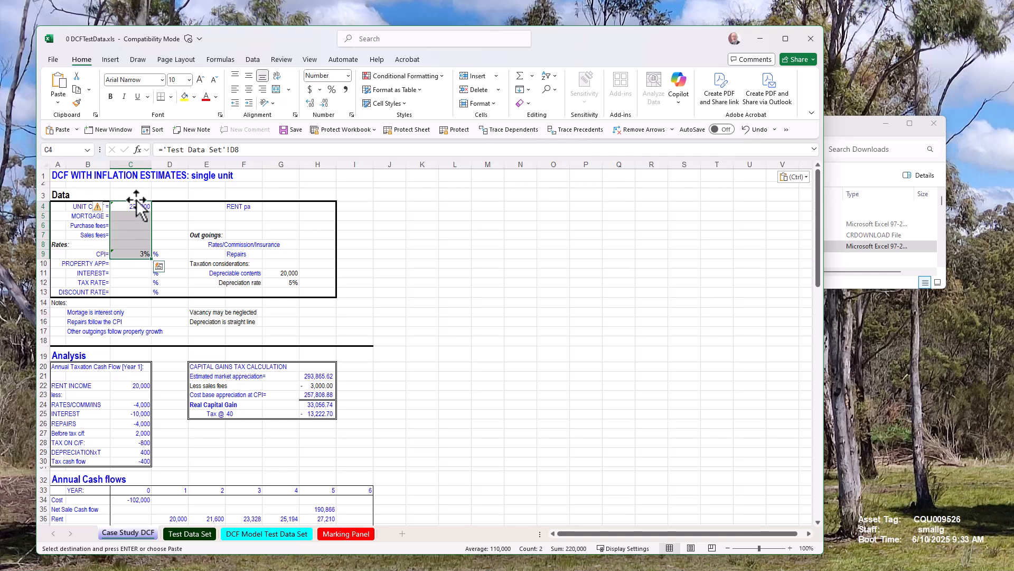
pyautogui.click(135, 207)
pyautogui.write('1222202')
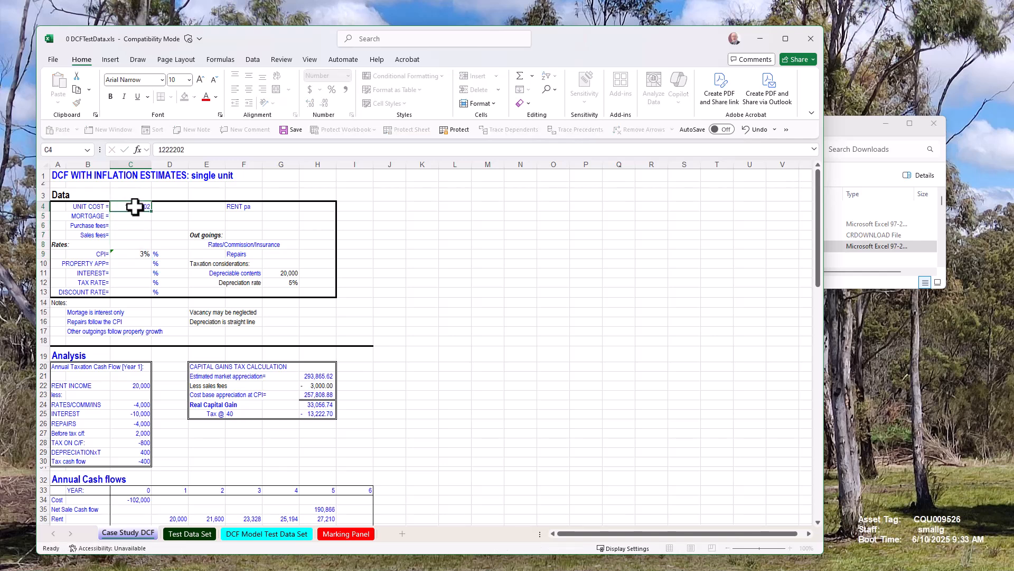
pyautogui.hotkey('ctrl', 'Return')
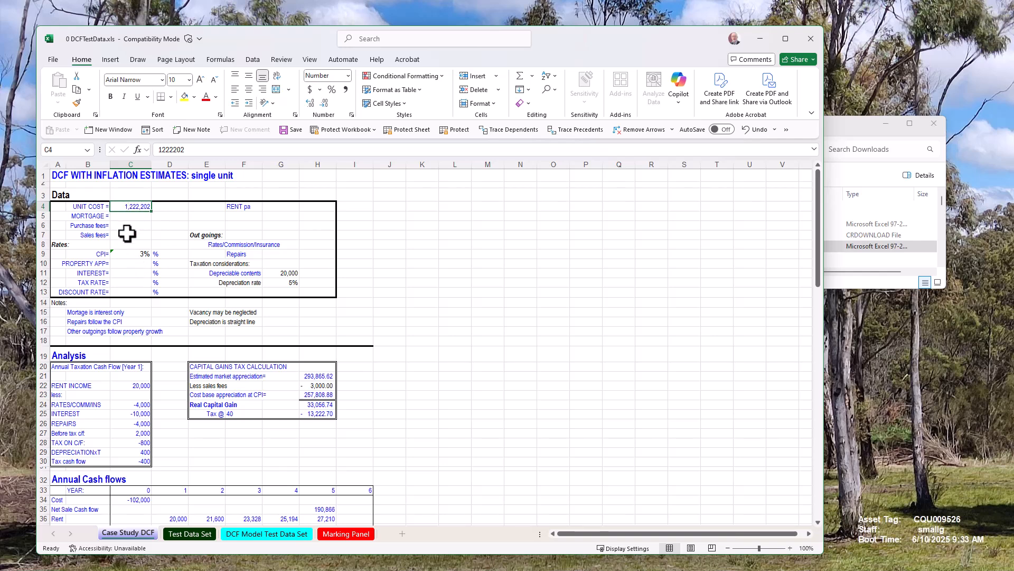
# Start entering 2.5% as the CPI in C9.
pyautogui.click(123, 254)
pyautogui.write('2.5')
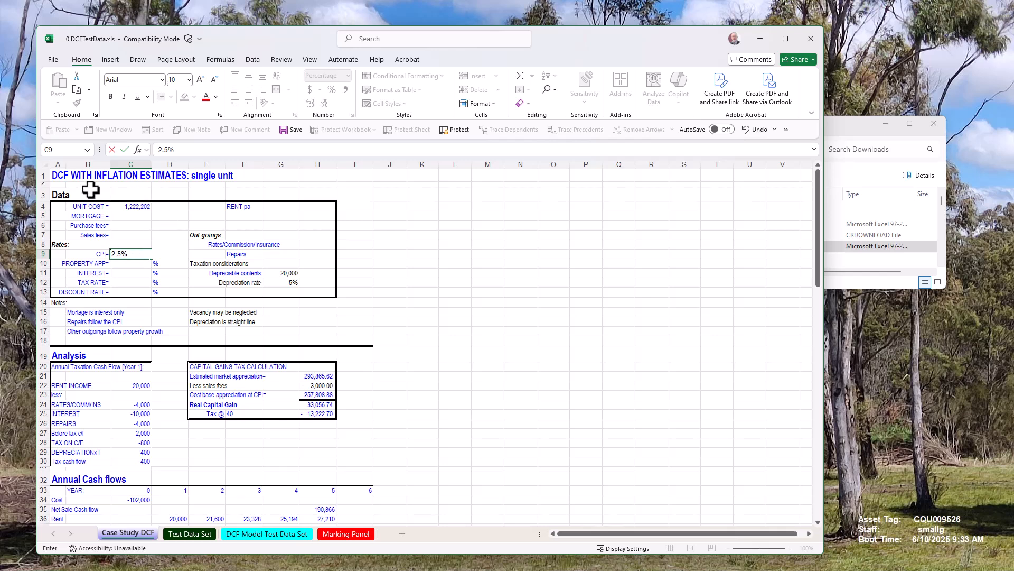
# Retitle the Case Study DCF sheet's heading in A1 as DCF CASE STUDY.
pyautogui.click(59, 177)
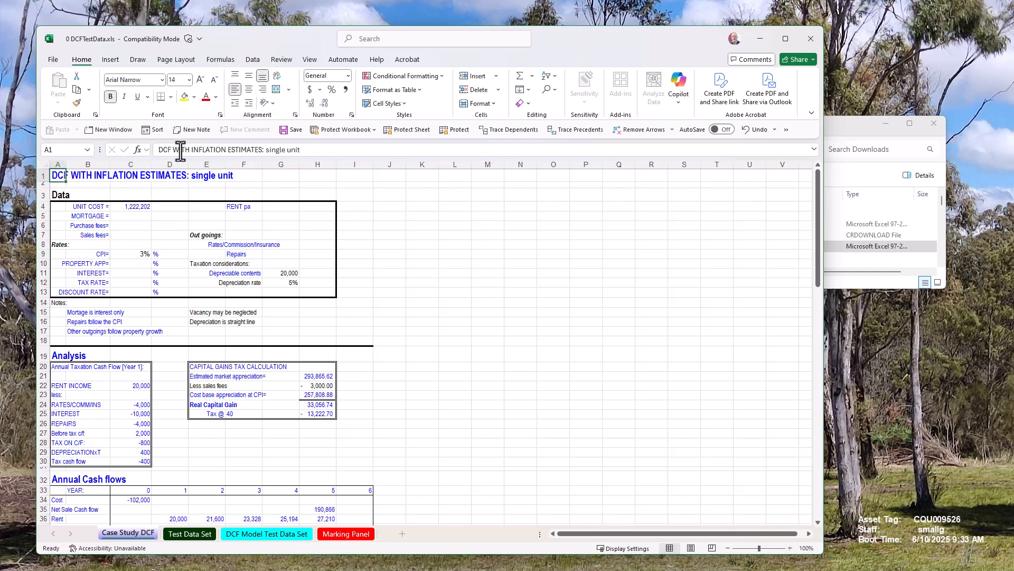
pyautogui.moveTo(176, 152); pyautogui.dragTo(313, 152)
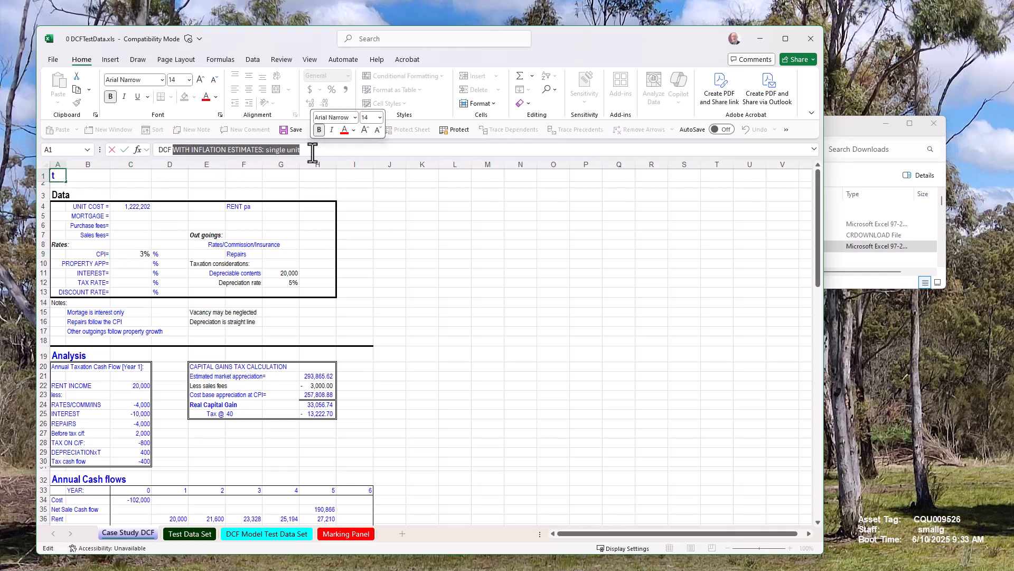
pyautogui.write('CF CASE STUDY')
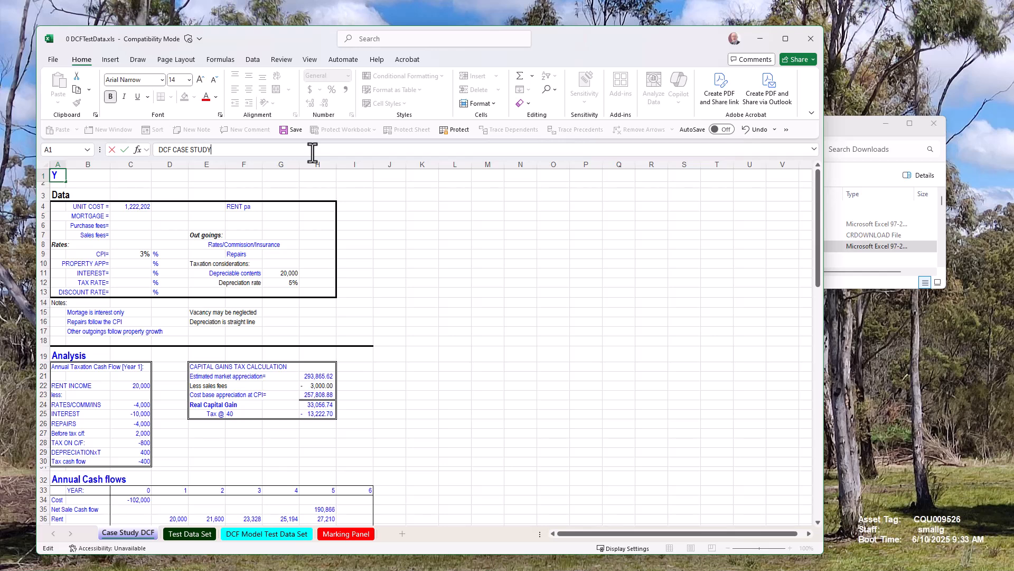
pyautogui.press('Escape')
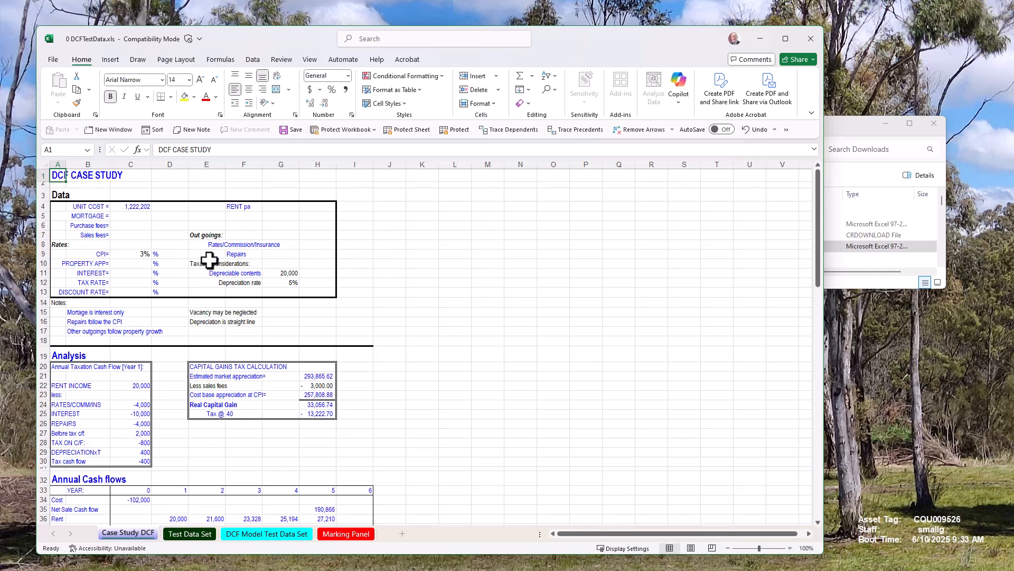
pyautogui.moveTo(140, 263); pyautogui.dragTo(143, 305)
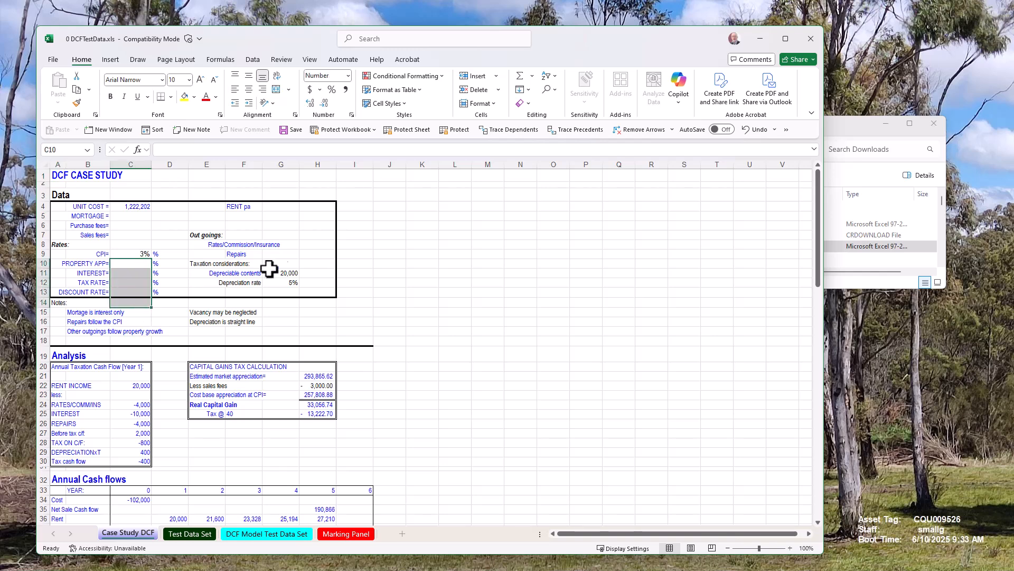
pyautogui.scroll(-5, 169, 401)
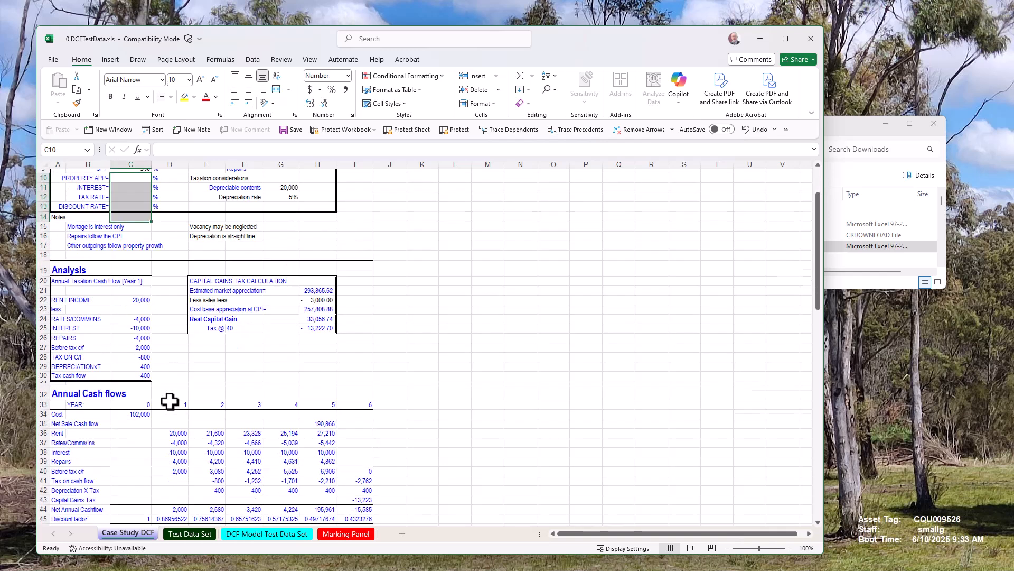
pyautogui.scroll(5, 169, 401)
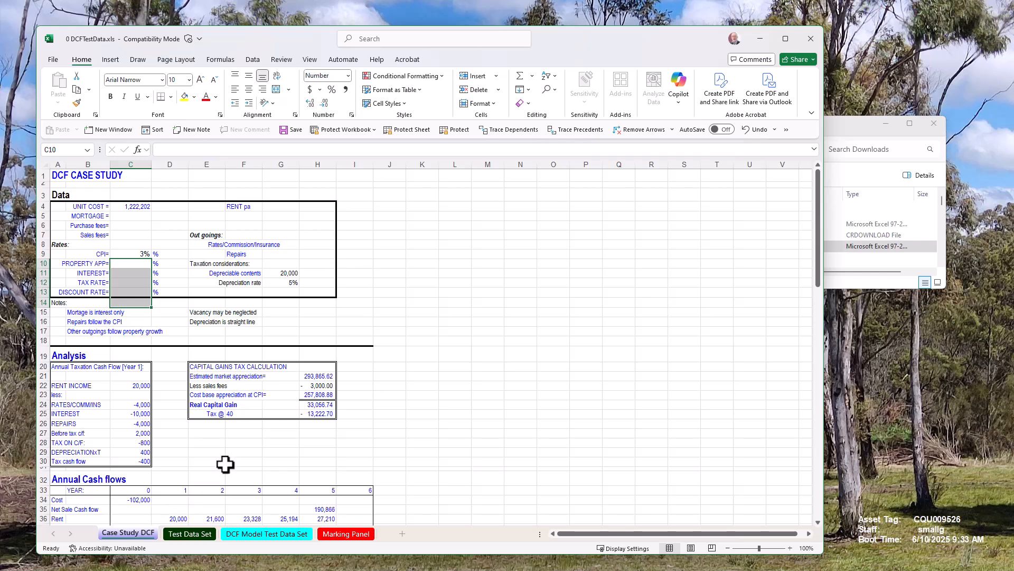
pyautogui.click(319, 442)
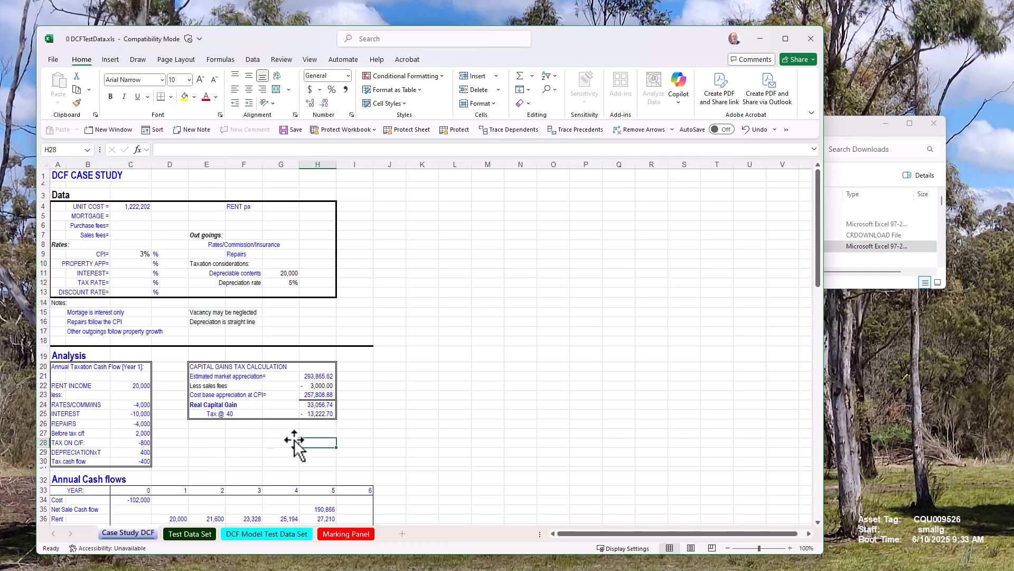
# Start saving the workbook in Downloads under a new assignment file name for the student.
pyautogui.click(54, 59)
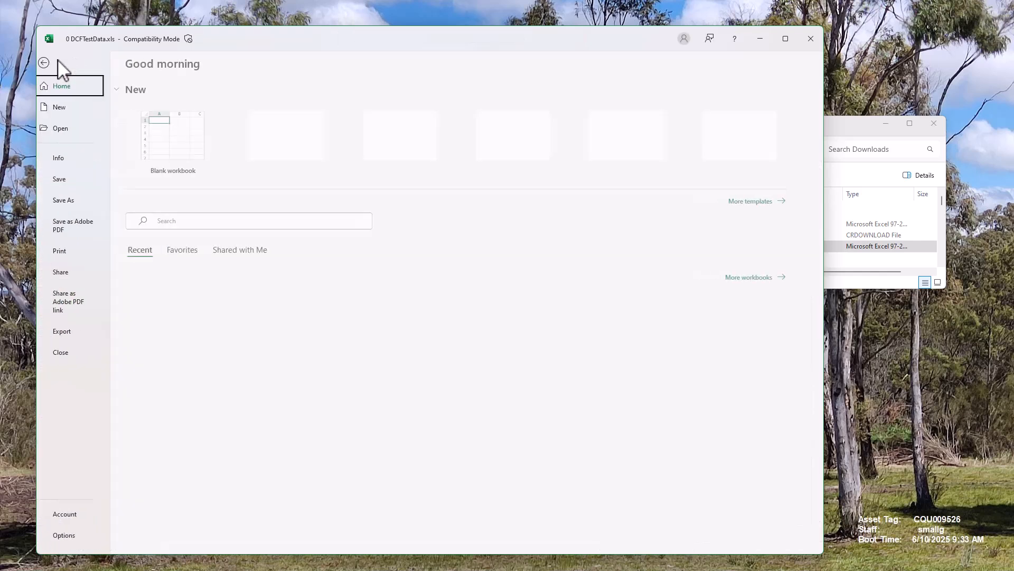
pyautogui.click(71, 204)
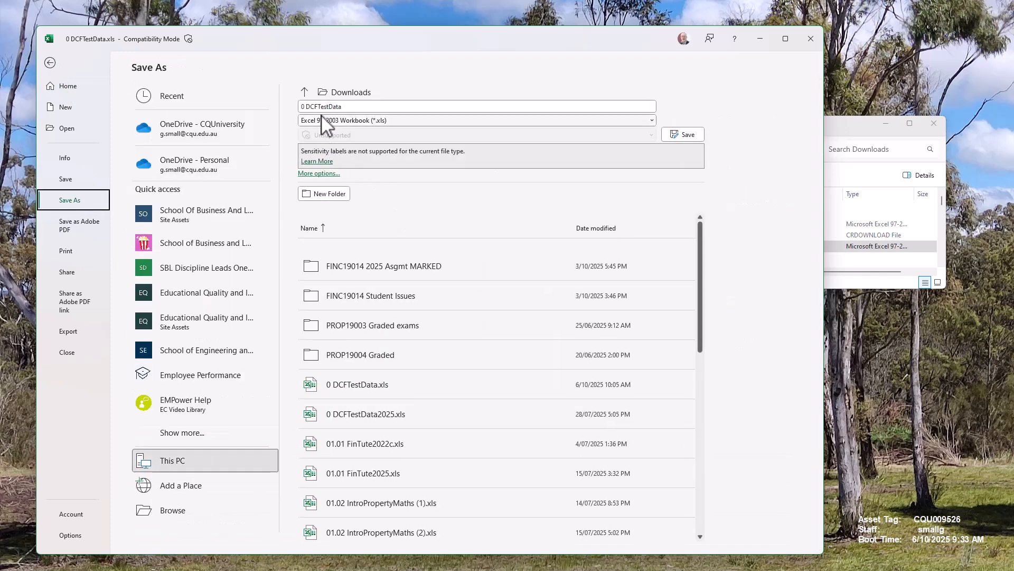
pyautogui.click(309, 107)
pyautogui.moveTo(309, 107)
pyautogui.mouseDown()
pyautogui.moveTo(339, 107)
pyautogui.moveTo(291, 111)
pyautogui.mouseUp()
pyautogui.write("Garrick's Assignment")
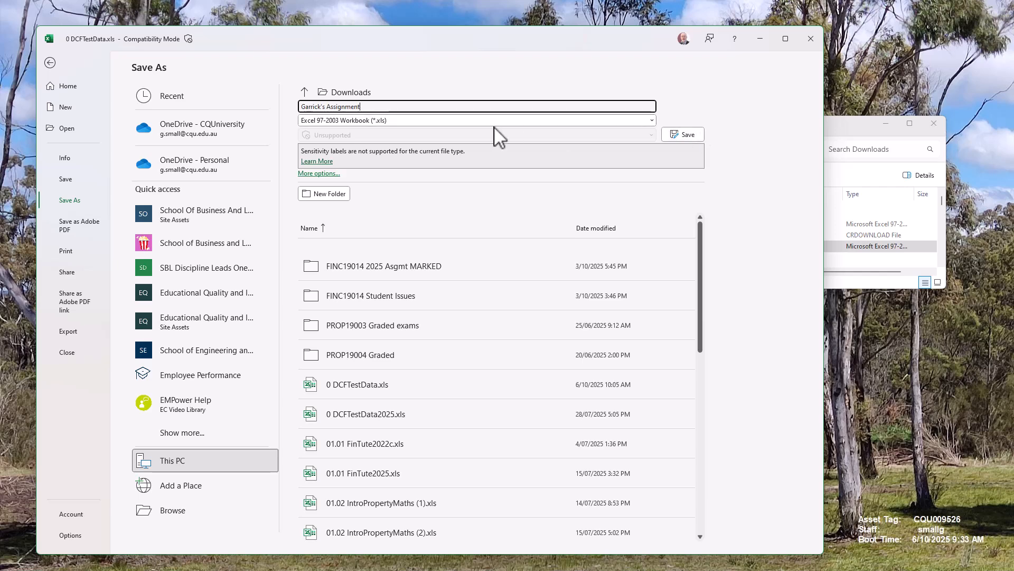
pyautogui.click(50, 63)
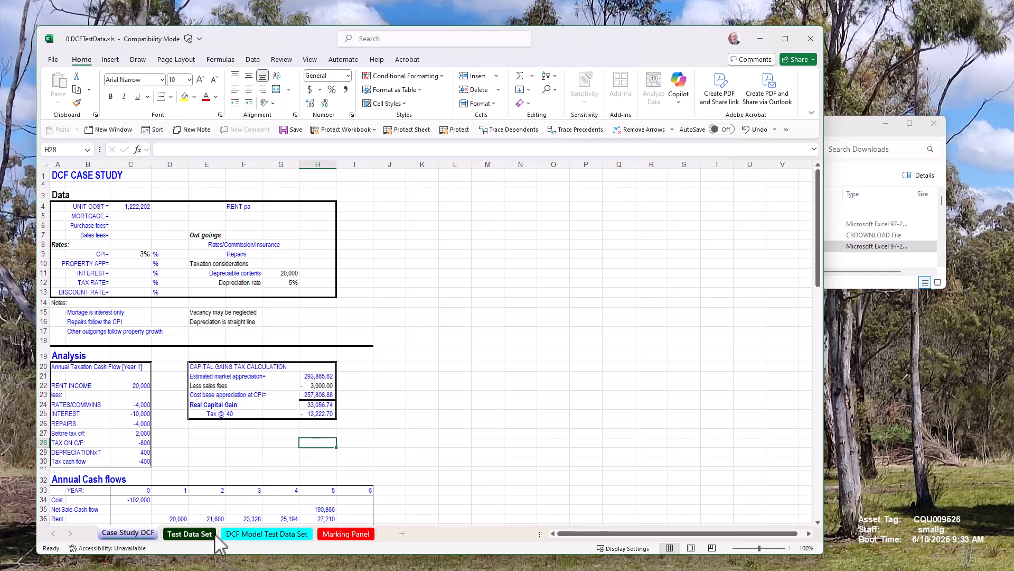
# Retitle the DCF Model Test Data Set sheet's heading in A1 as DCF WITH Test Data.
pyautogui.click(246, 532)
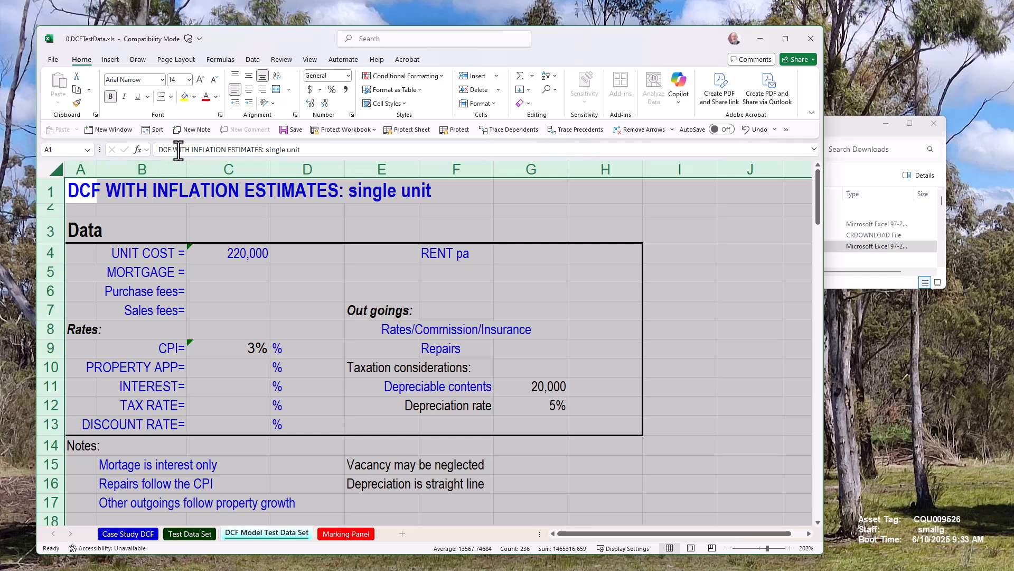
pyautogui.moveTo(195, 152); pyautogui.dragTo(301, 150)
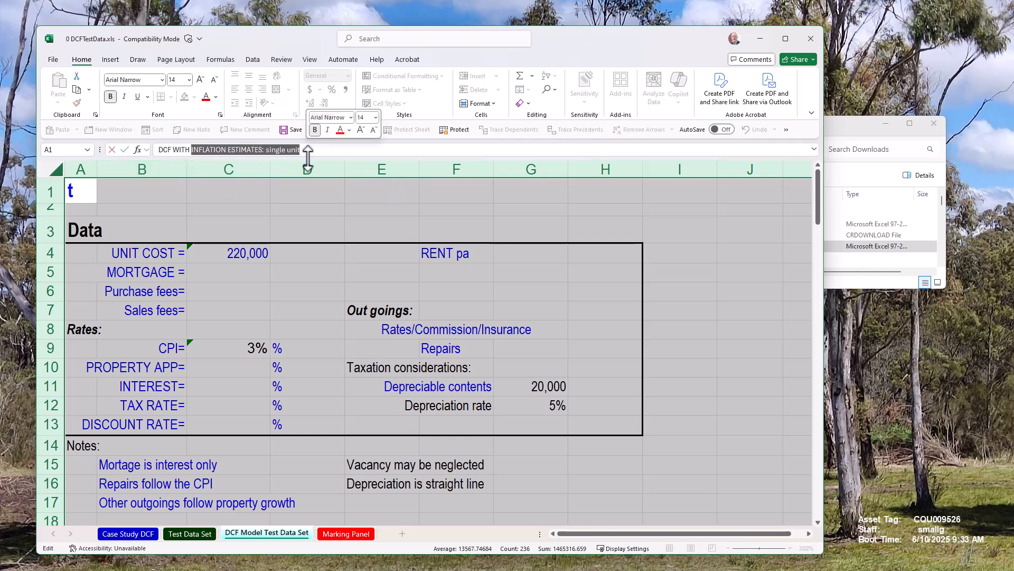
pyautogui.write('TH Test')
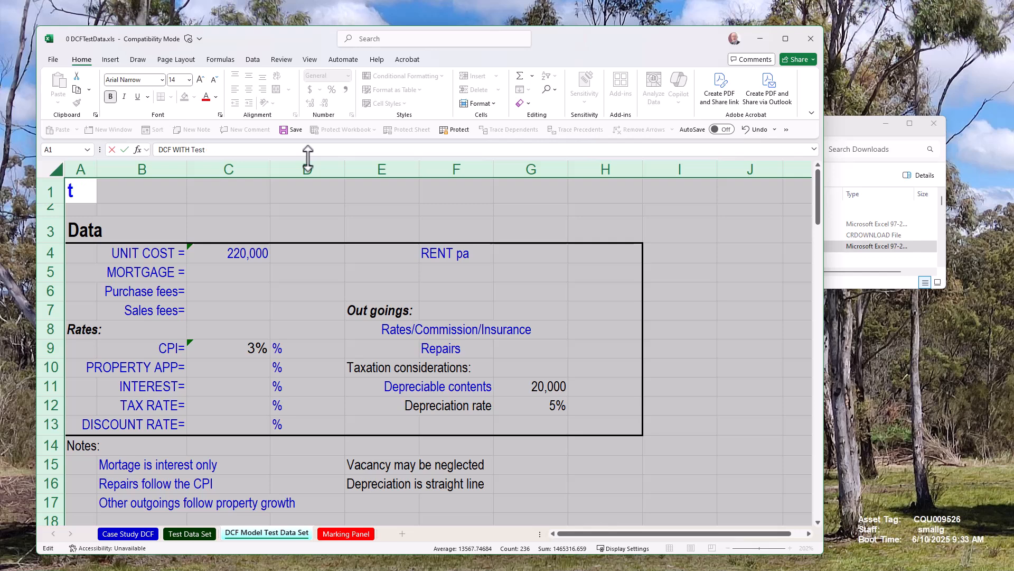
pyautogui.write(' Data')
pyautogui.press('Return')
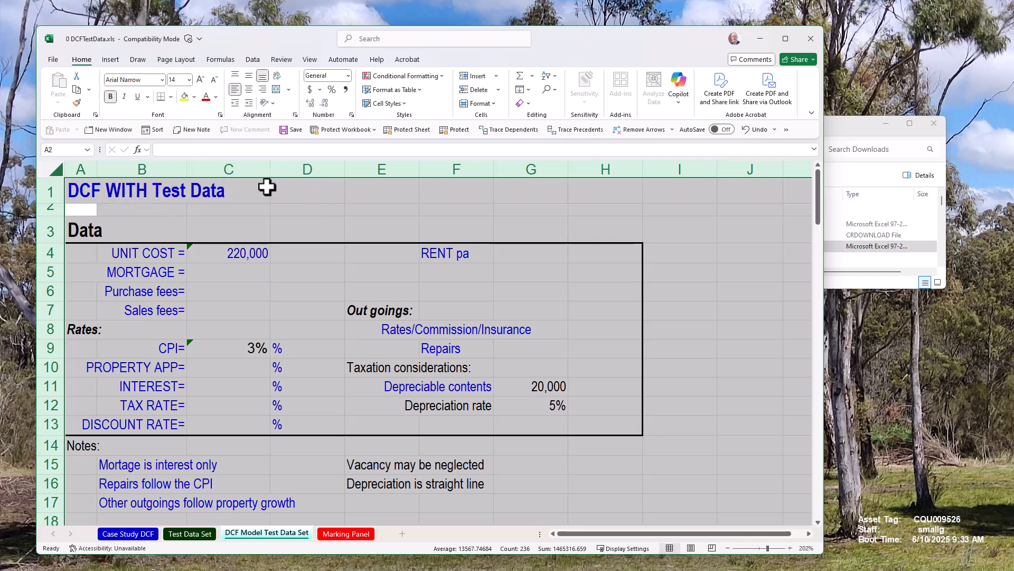
pyautogui.click(279, 197)
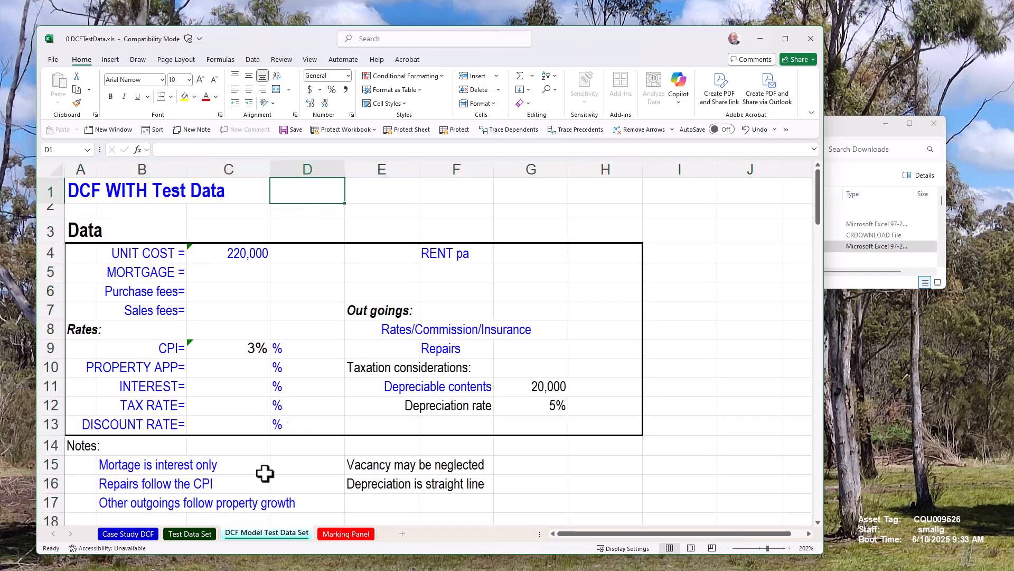
# Compare the Case Study DCF sheet with the DCF Model Test Data Set sheet.
pyautogui.click(128, 534)
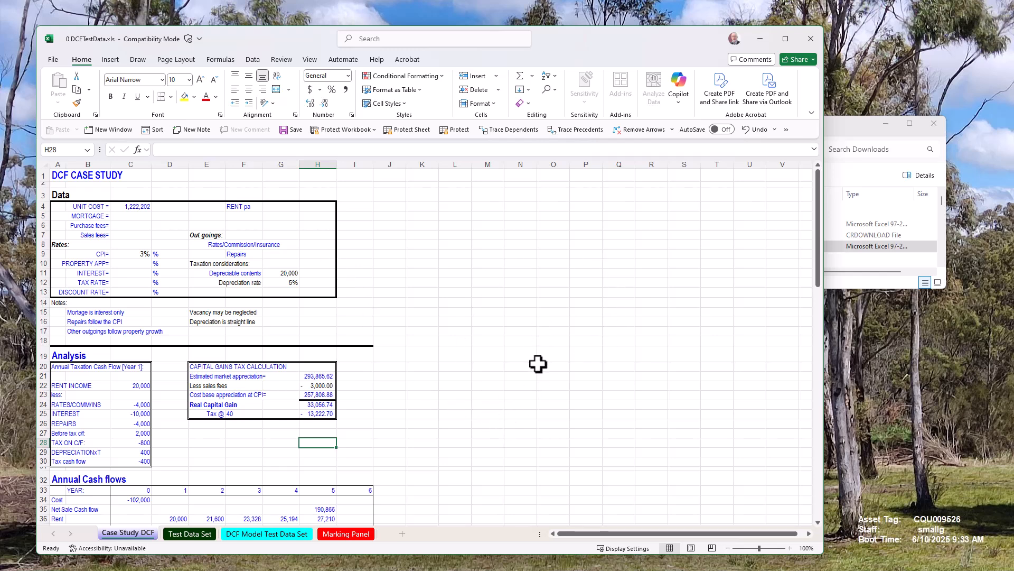
pyautogui.scroll(-5, 540, 340)
pyautogui.scroll(5, 540, 341)
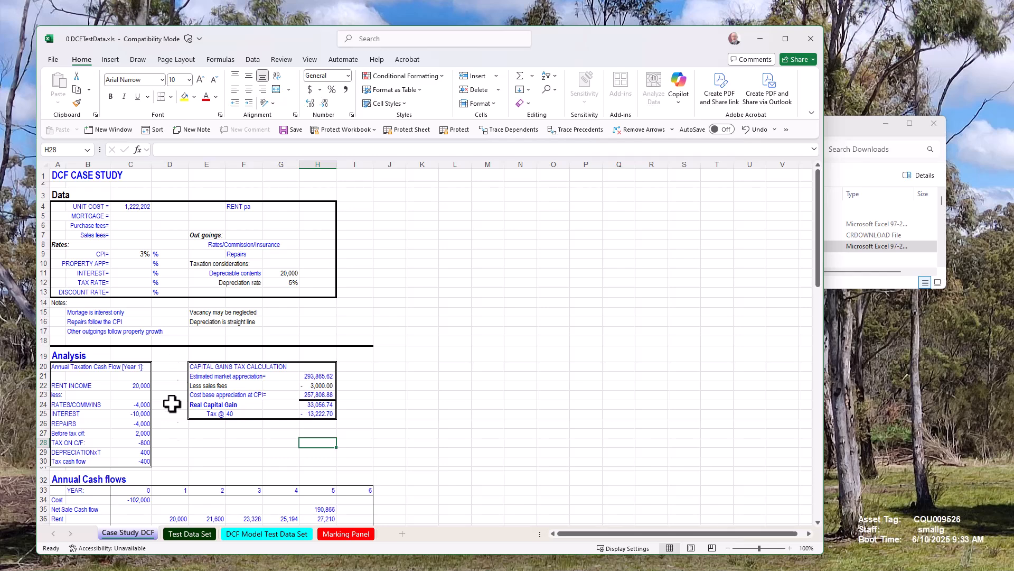
pyautogui.click(186, 532)
pyautogui.click(137, 531)
pyautogui.click(176, 533)
pyautogui.click(243, 534)
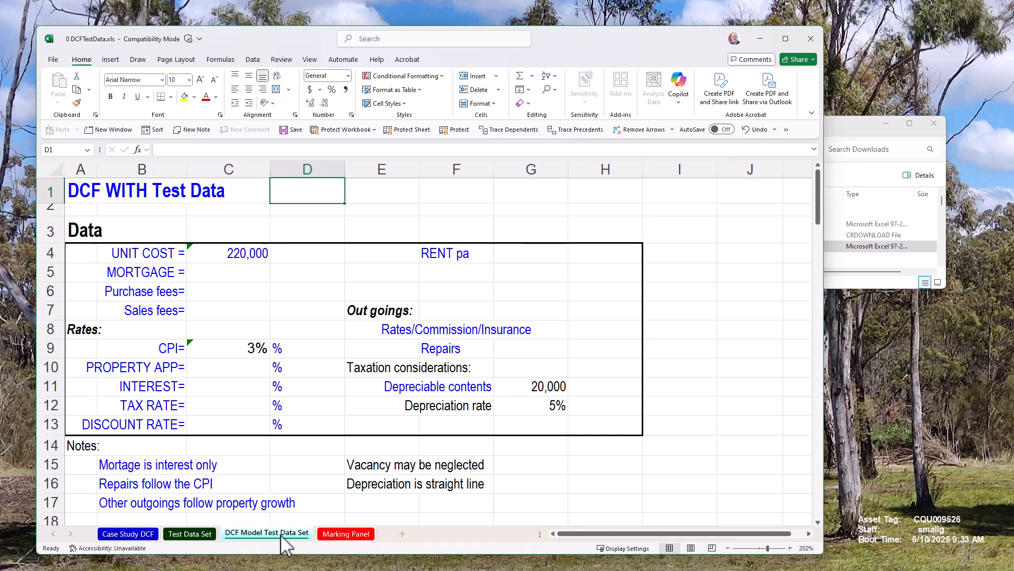
# Select the criteria and grade panel on the Marking Panel sheet.
pyautogui.click(340, 534)
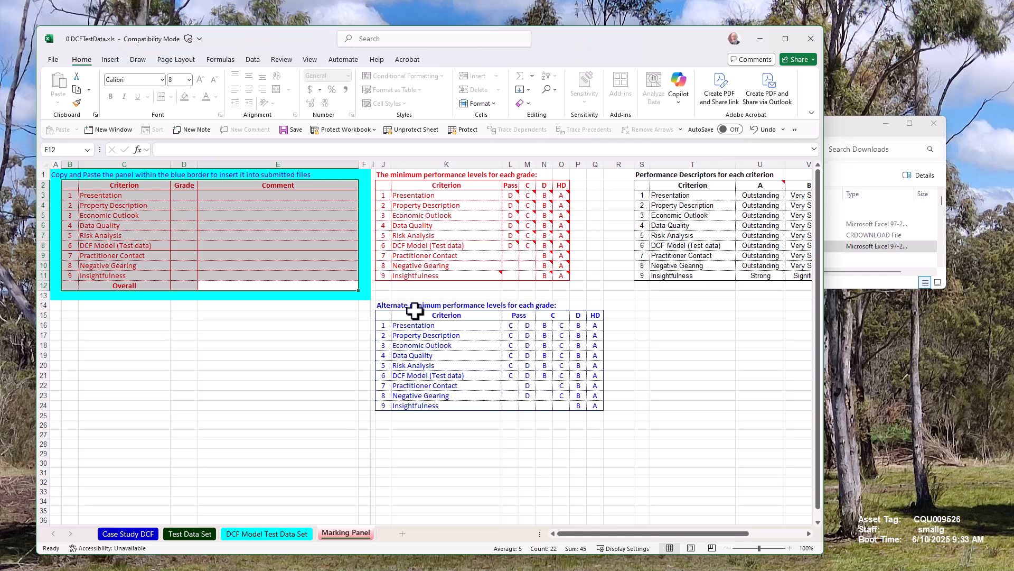
pyautogui.click(70, 187)
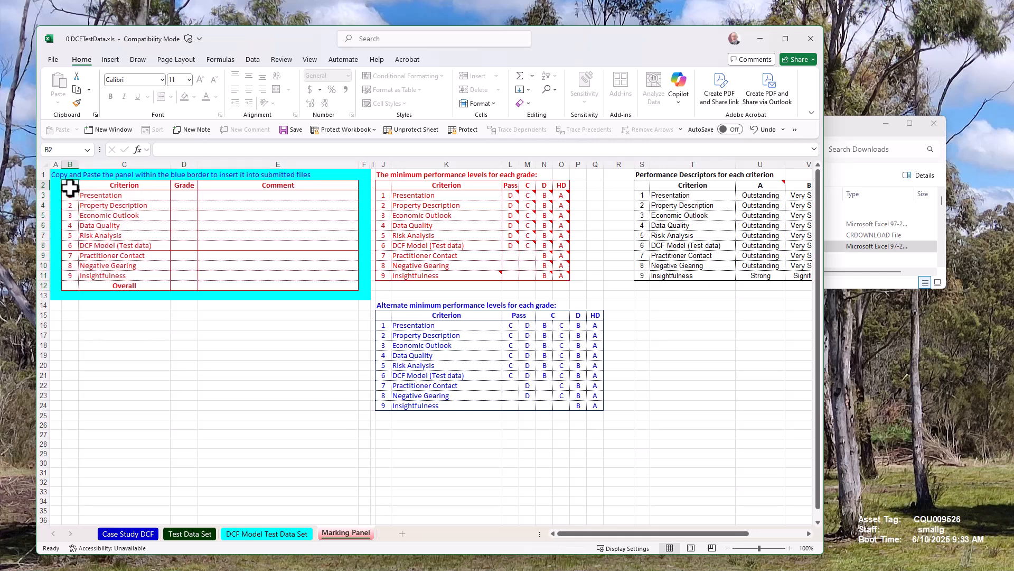
pyautogui.moveTo(70, 187)
pyautogui.mouseDown()
pyautogui.moveTo(306, 233)
pyautogui.moveTo(66, 186)
pyautogui.mouseUp()
pyautogui.moveTo(314, 185); pyautogui.dragTo(70, 286)
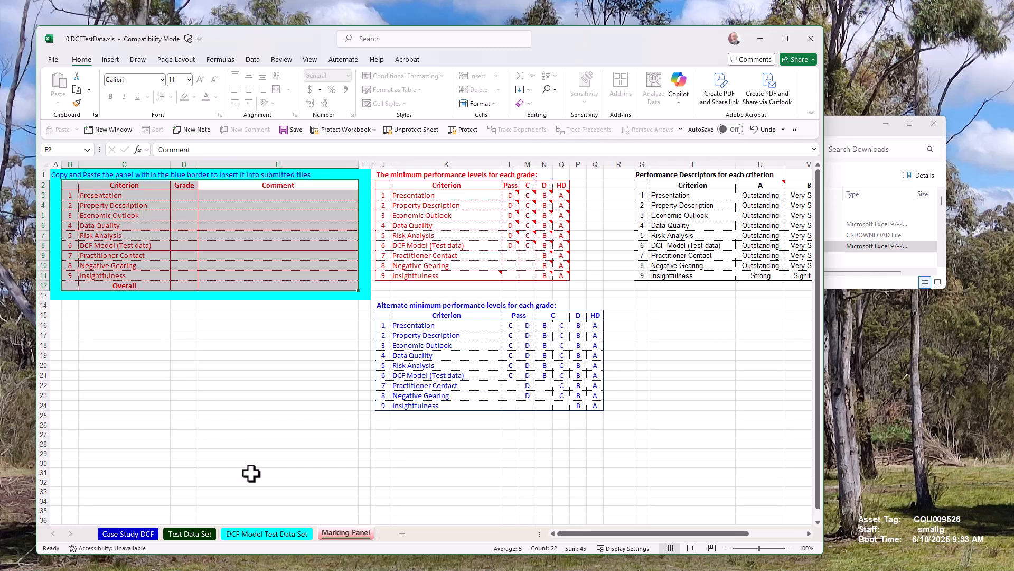
# Review the DCF Model Test Data Set and Case Study DCF sheets once more.
pyautogui.click(272, 535)
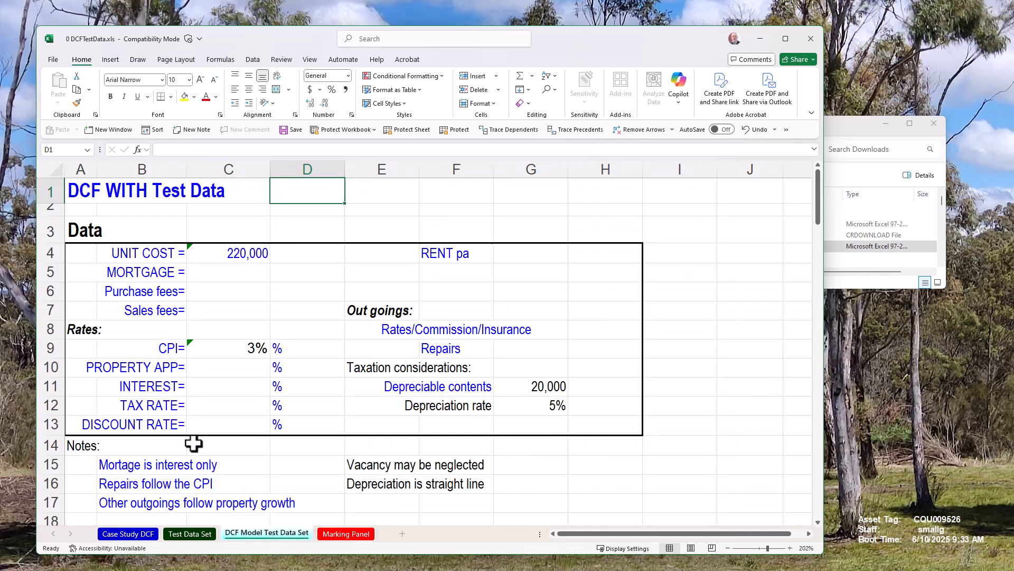
pyautogui.scroll(-8, 193, 443)
pyautogui.scroll(8, 194, 443)
pyautogui.click(134, 535)
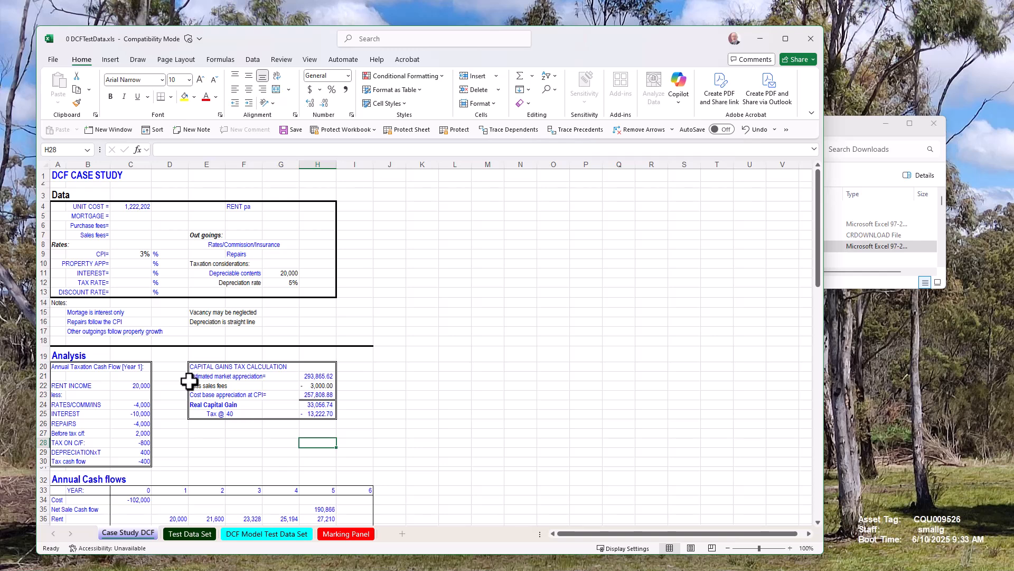
pyautogui.click(266, 533)
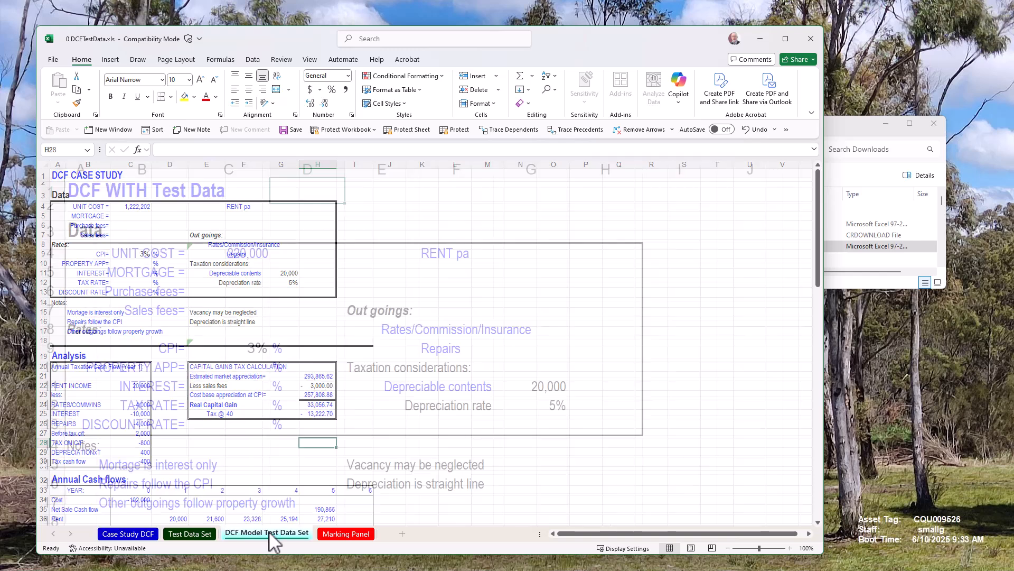